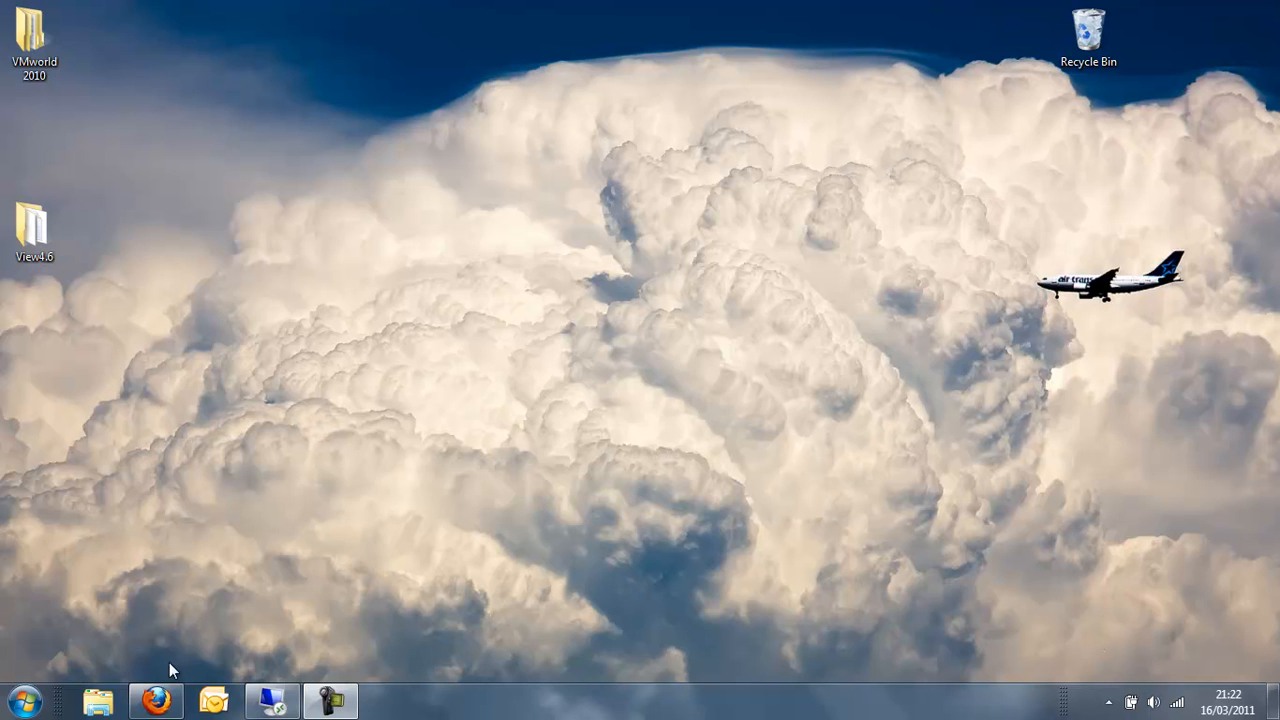
- Restore the Firefox window showing the iGoogle home page from the taskbar
left_click(155, 702)
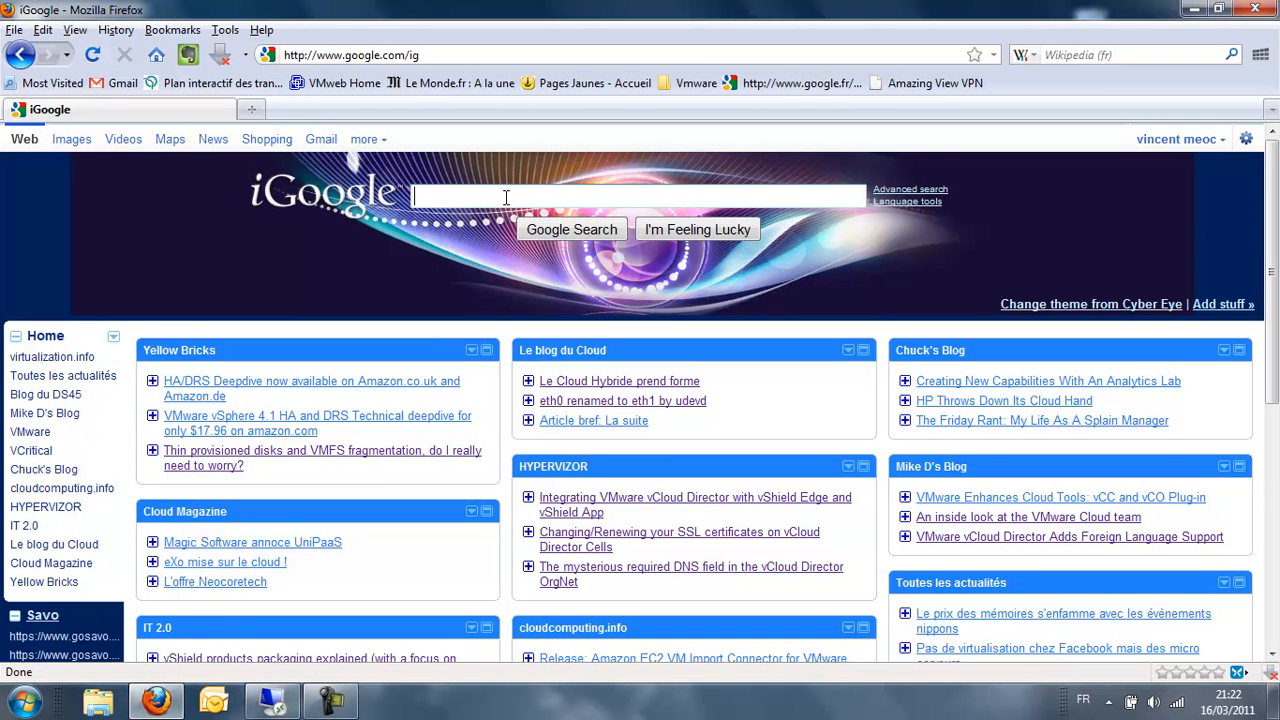
- Search for 'susestudio' and open the 'Welcome – SUSE Studio' result
type("suse")
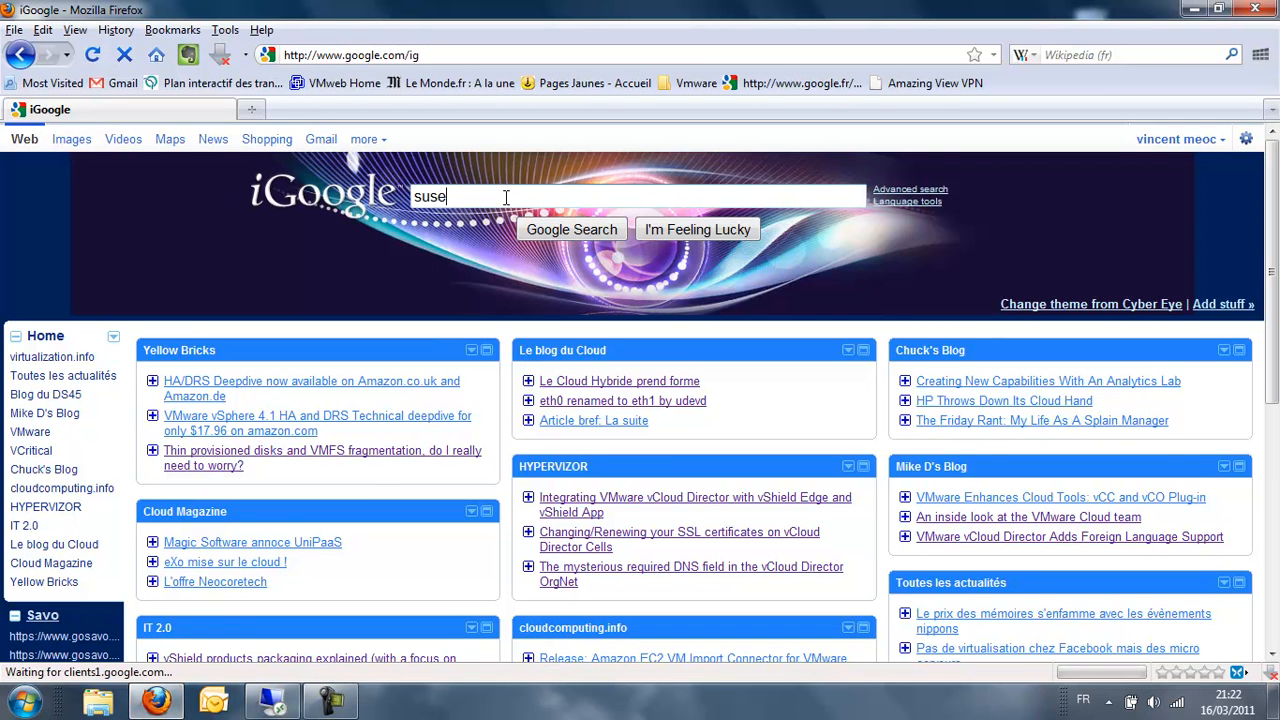
type("studio")
key("Return")
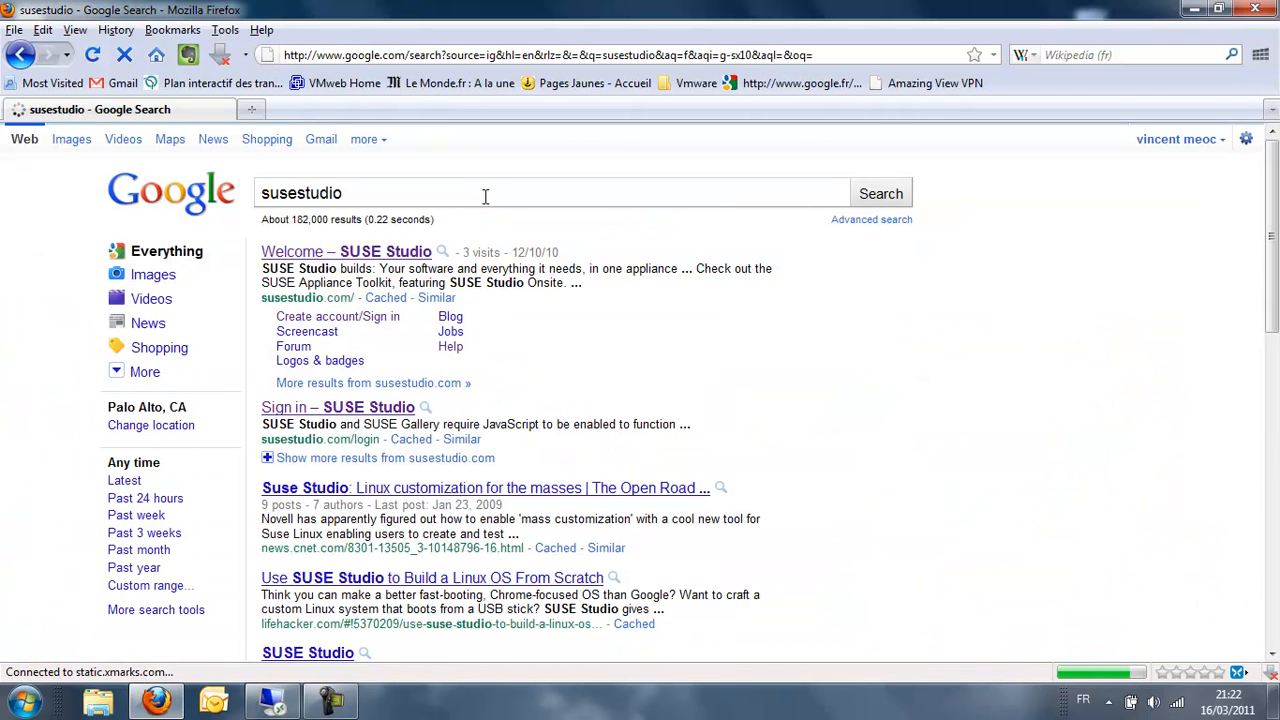
left_click(376, 252)
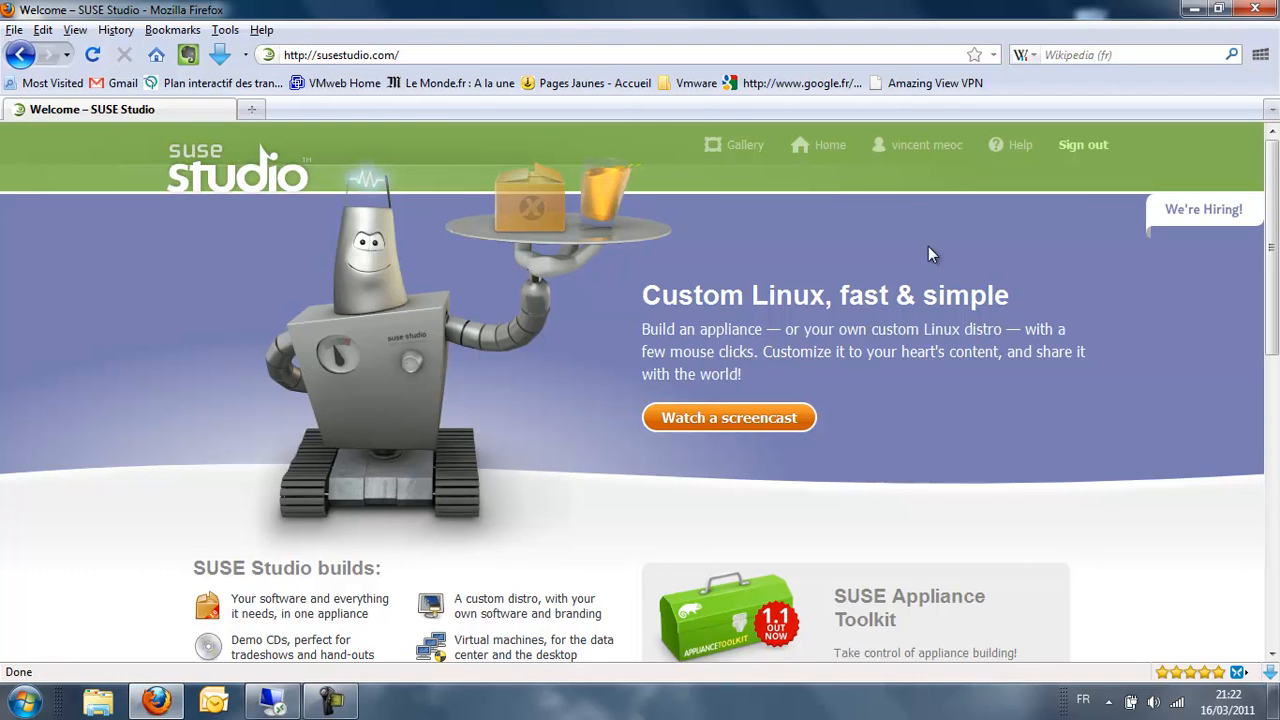
- Go from the account page to Home and browse the openSUSE and SLE 11 SP1 appliances
left_click(920, 146)
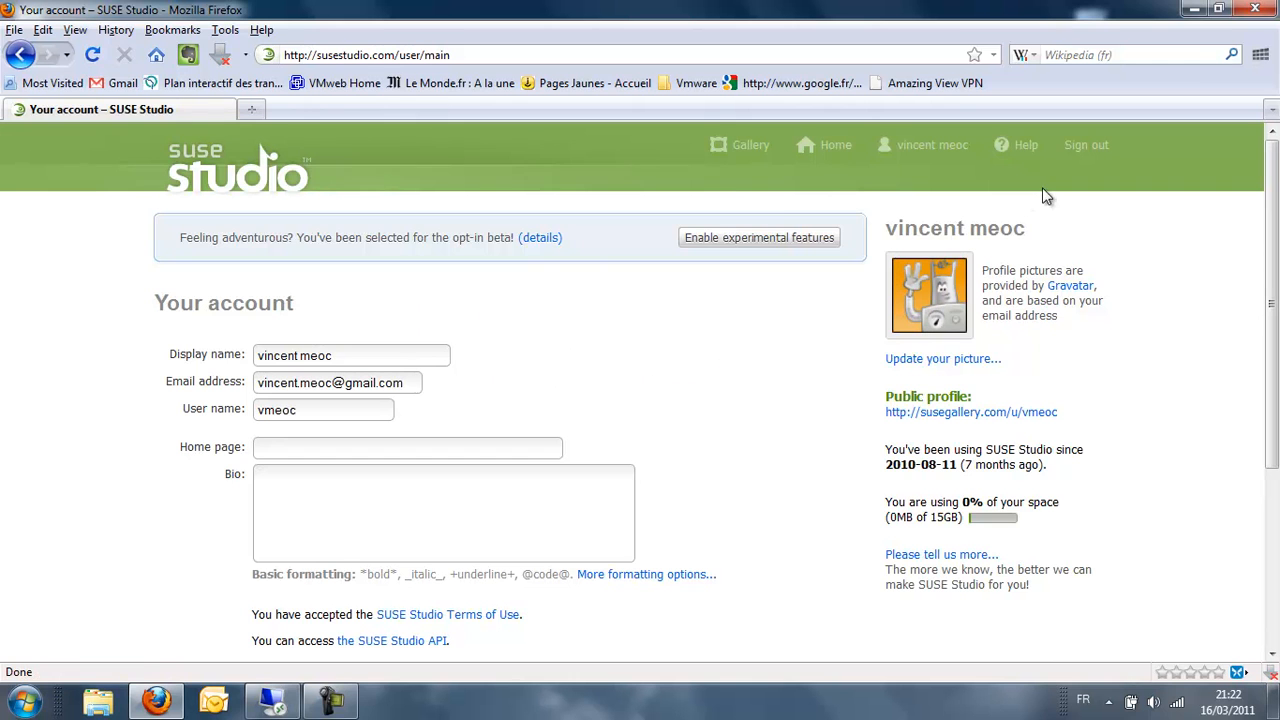
left_click(822, 150)
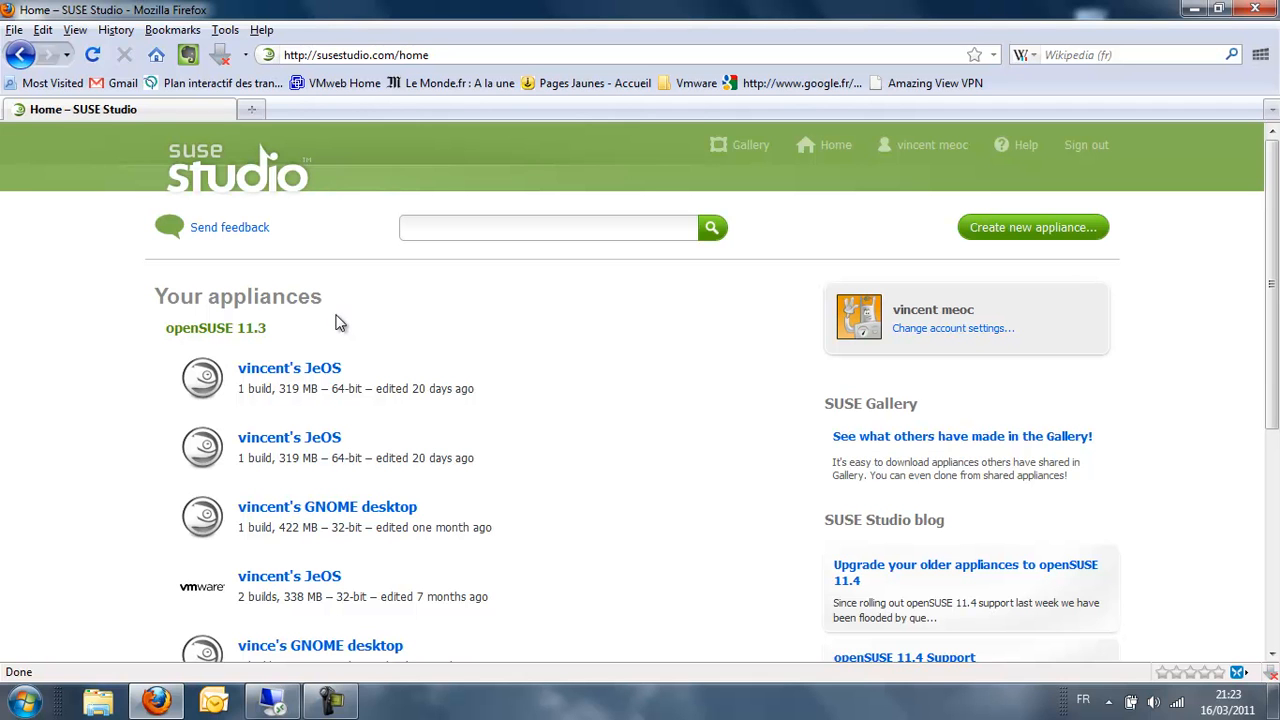
scroll(140, 330, "down", 2)
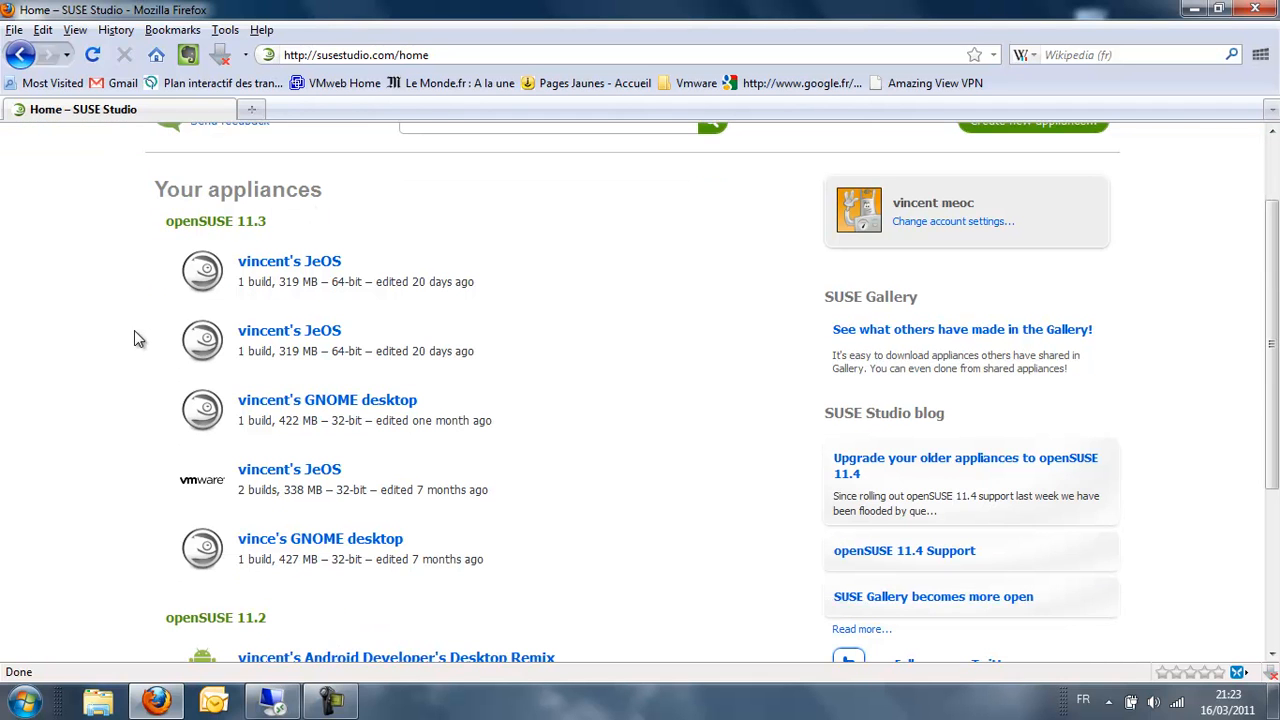
scroll(138, 340, "down", 4)
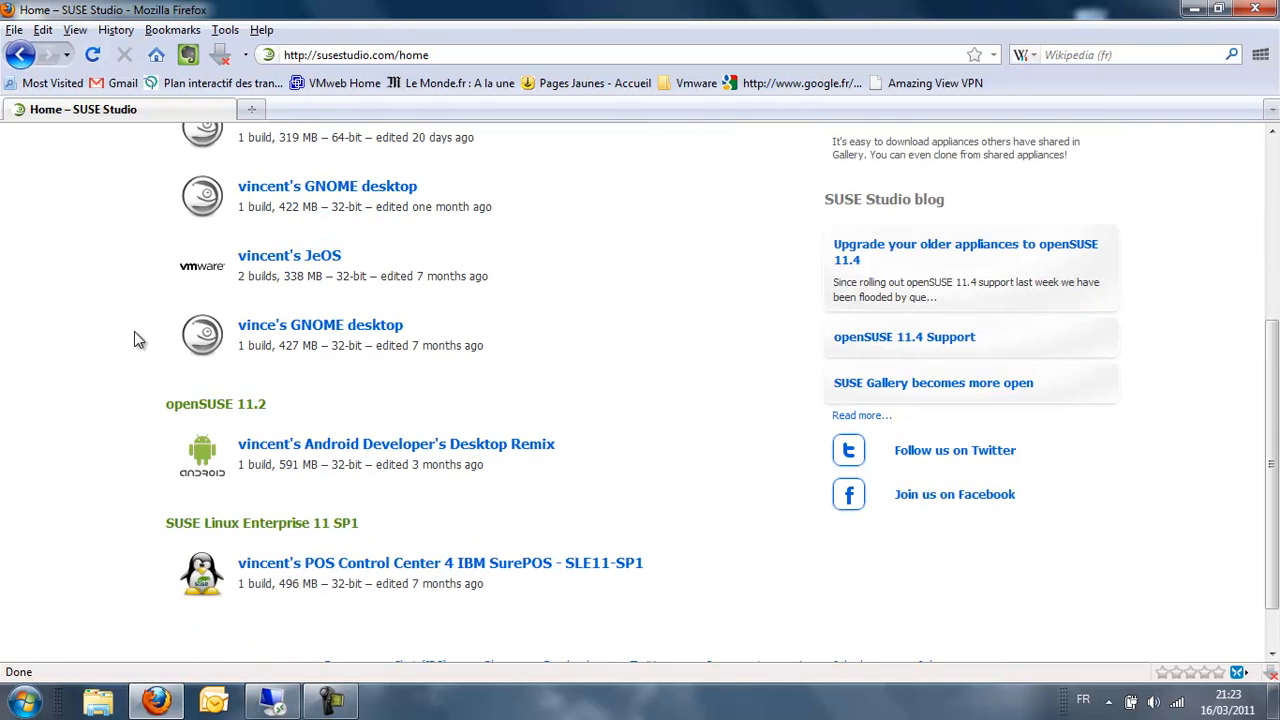
scroll(765, 530, "up", 6)
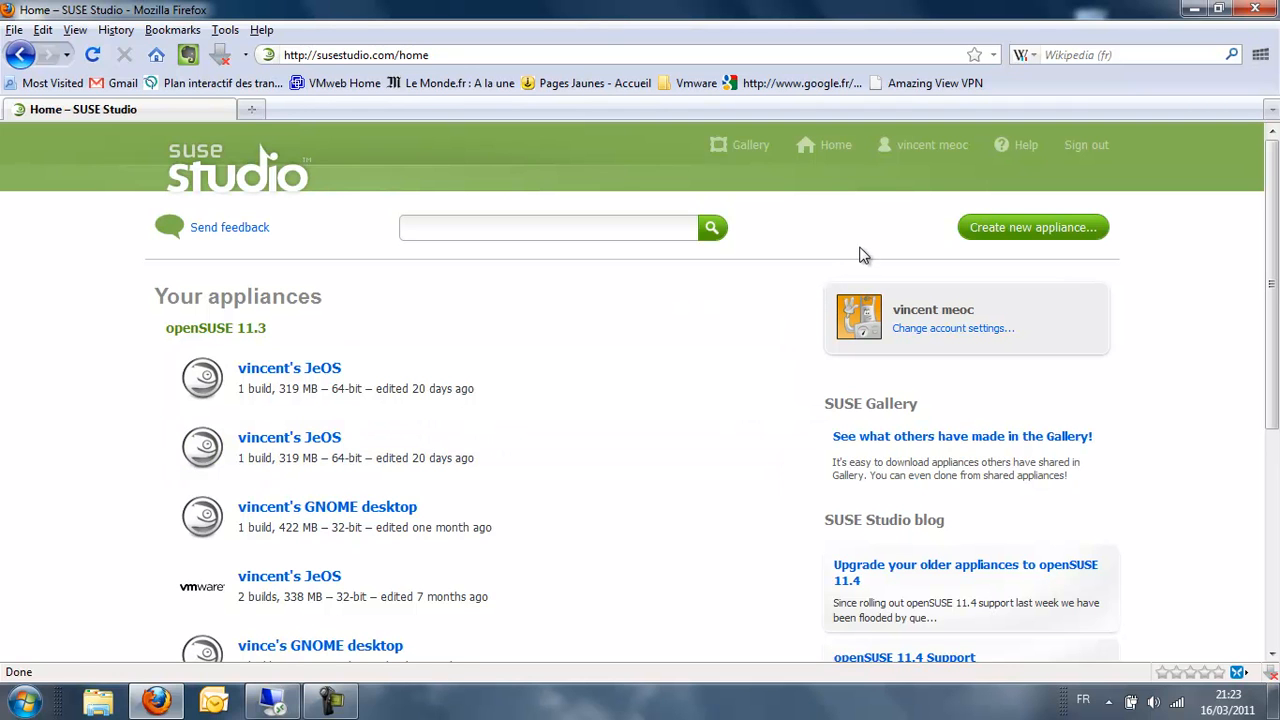
- Start a new appliance from the SLES for VMware template with 64-bit architecture
left_click(1046, 235)
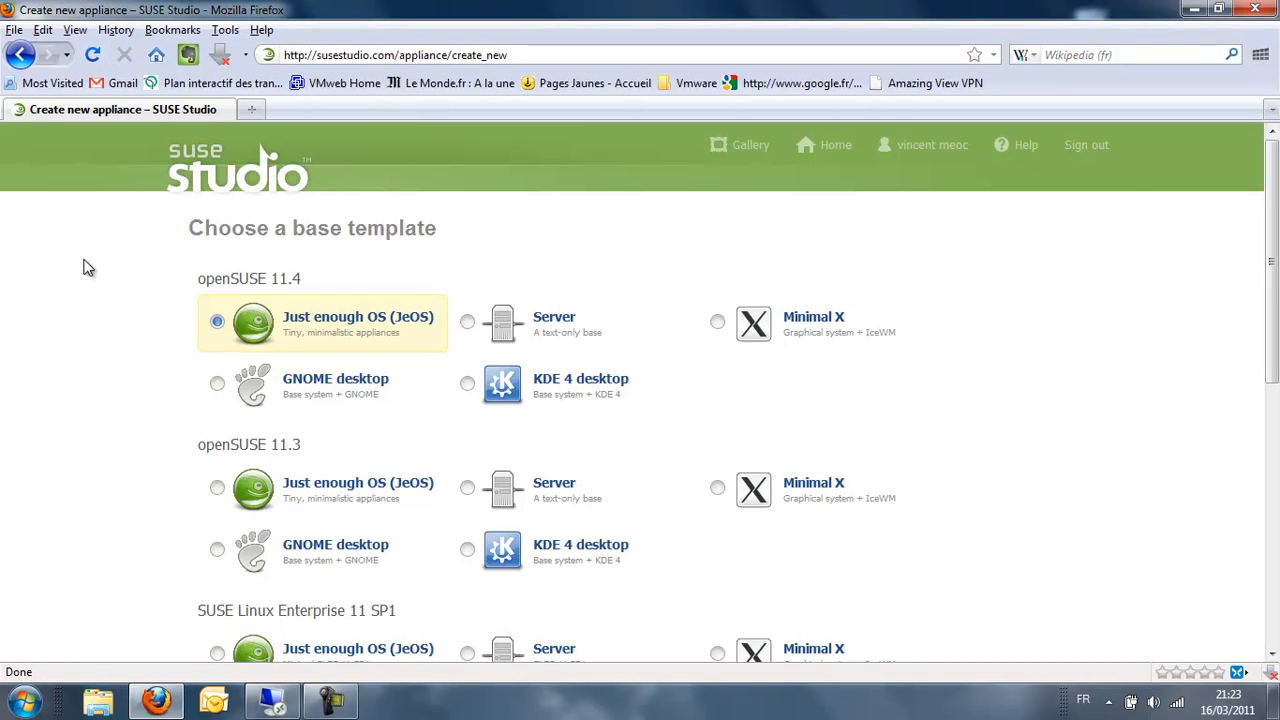
scroll(92, 272, "down", 2)
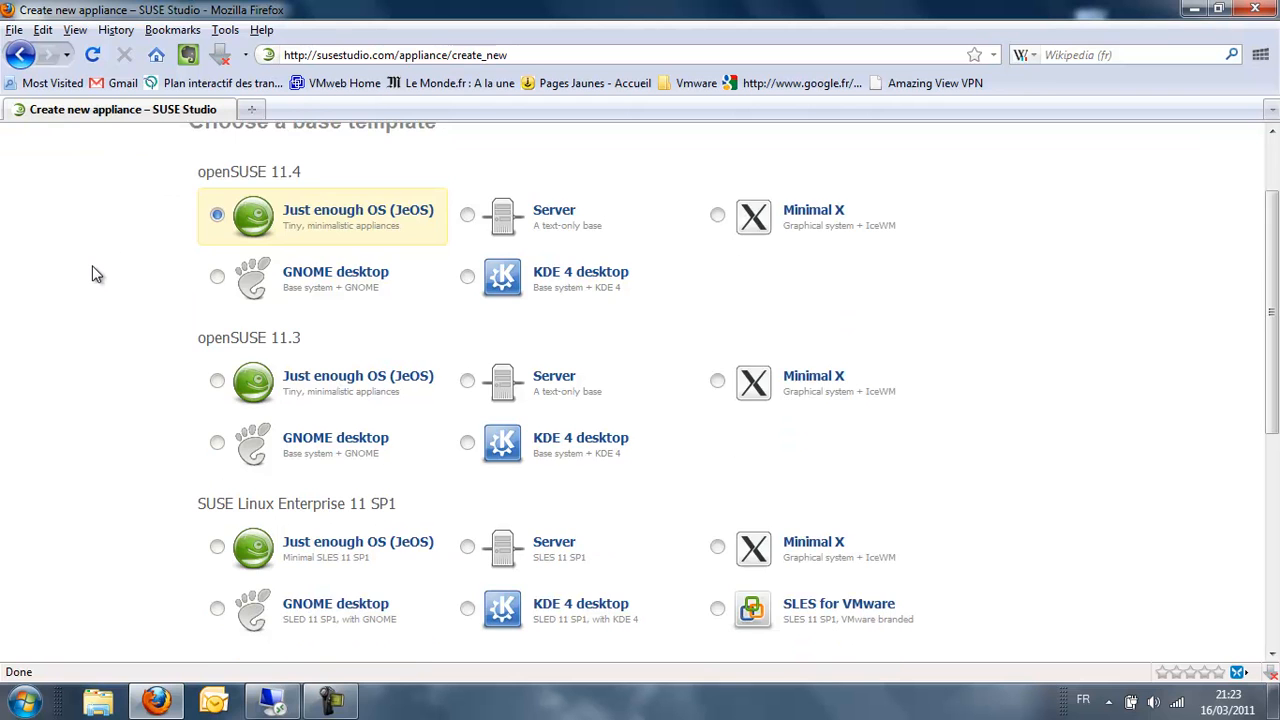
scroll(92, 270, "up", 2)
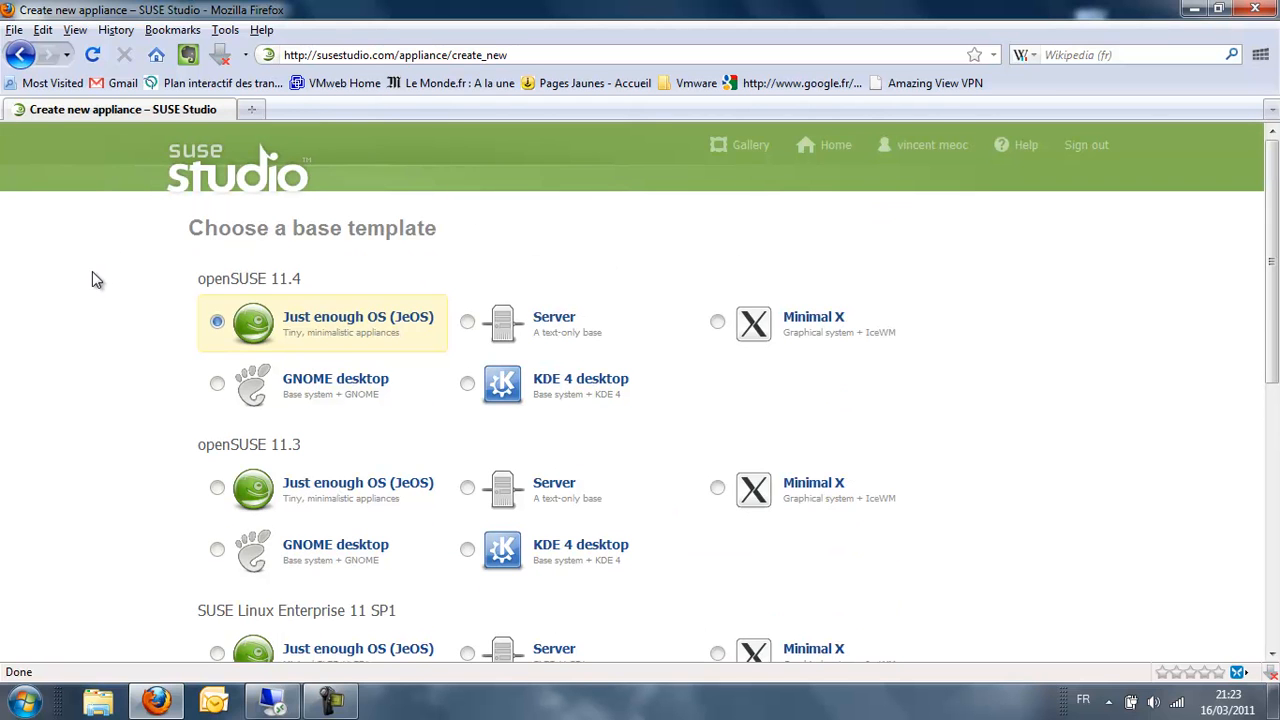
scroll(130, 390, "down", 2)
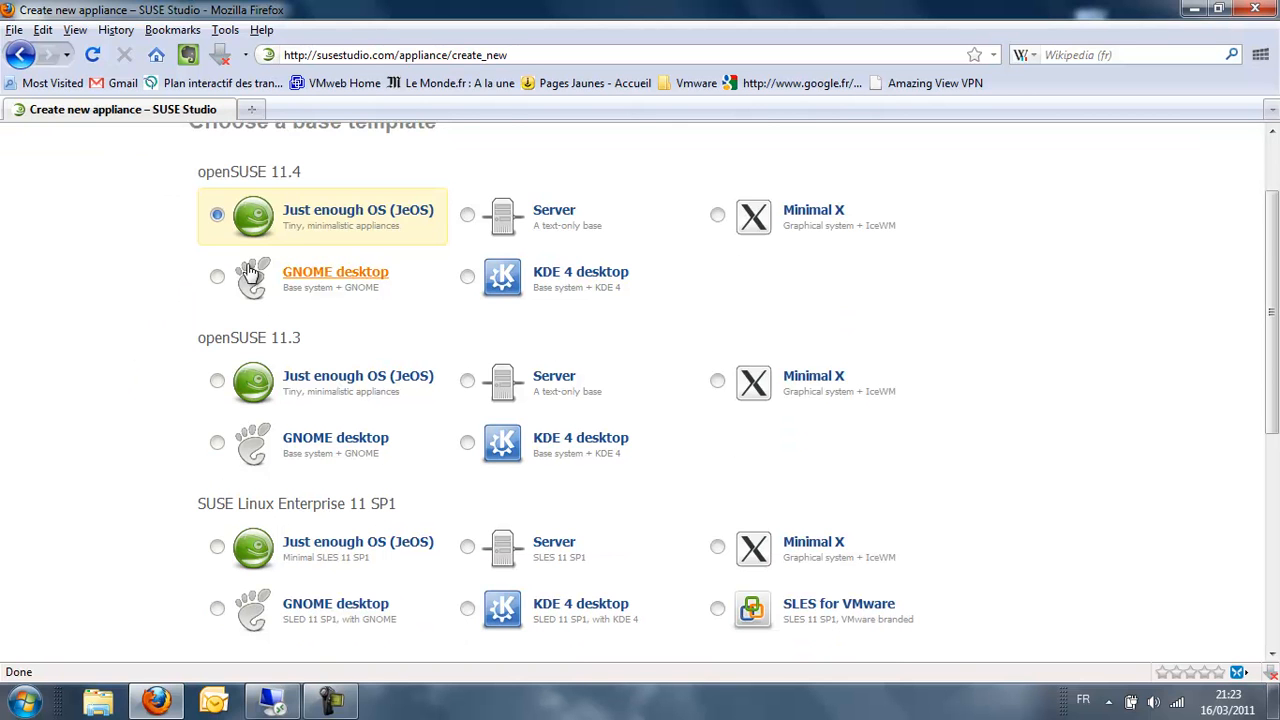
scroll(148, 378, "down", 2)
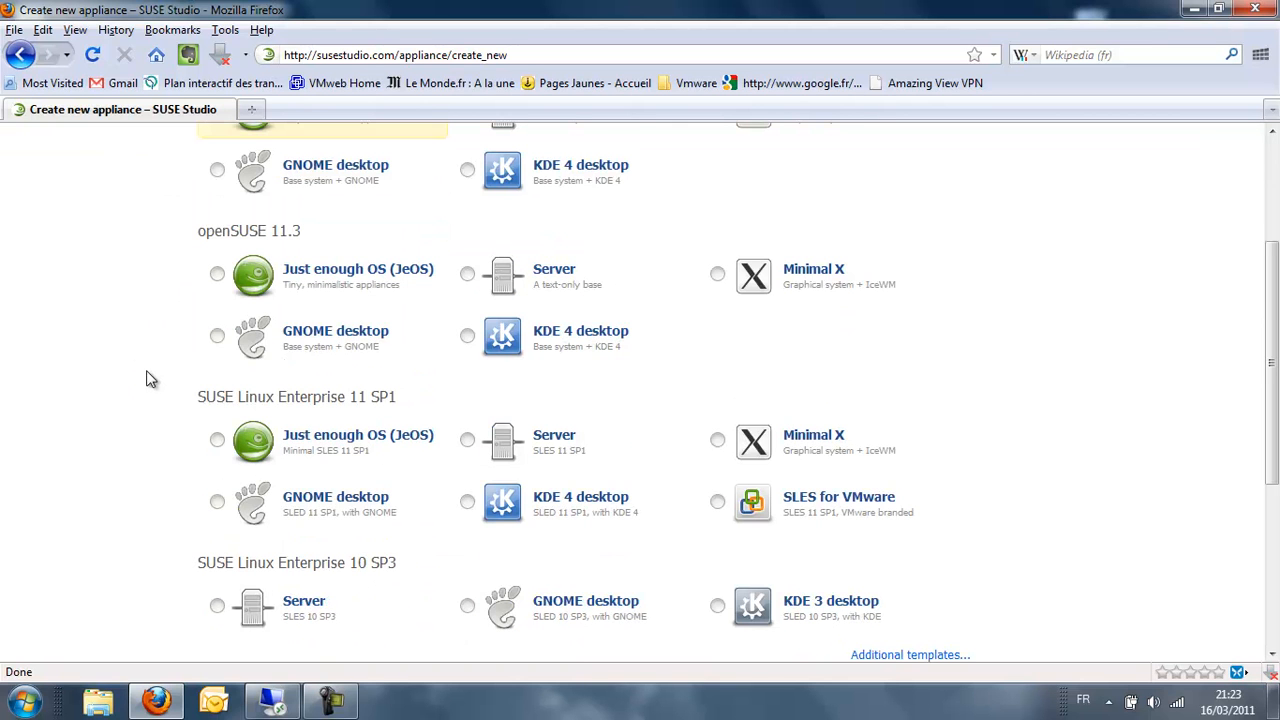
left_click(217, 502)
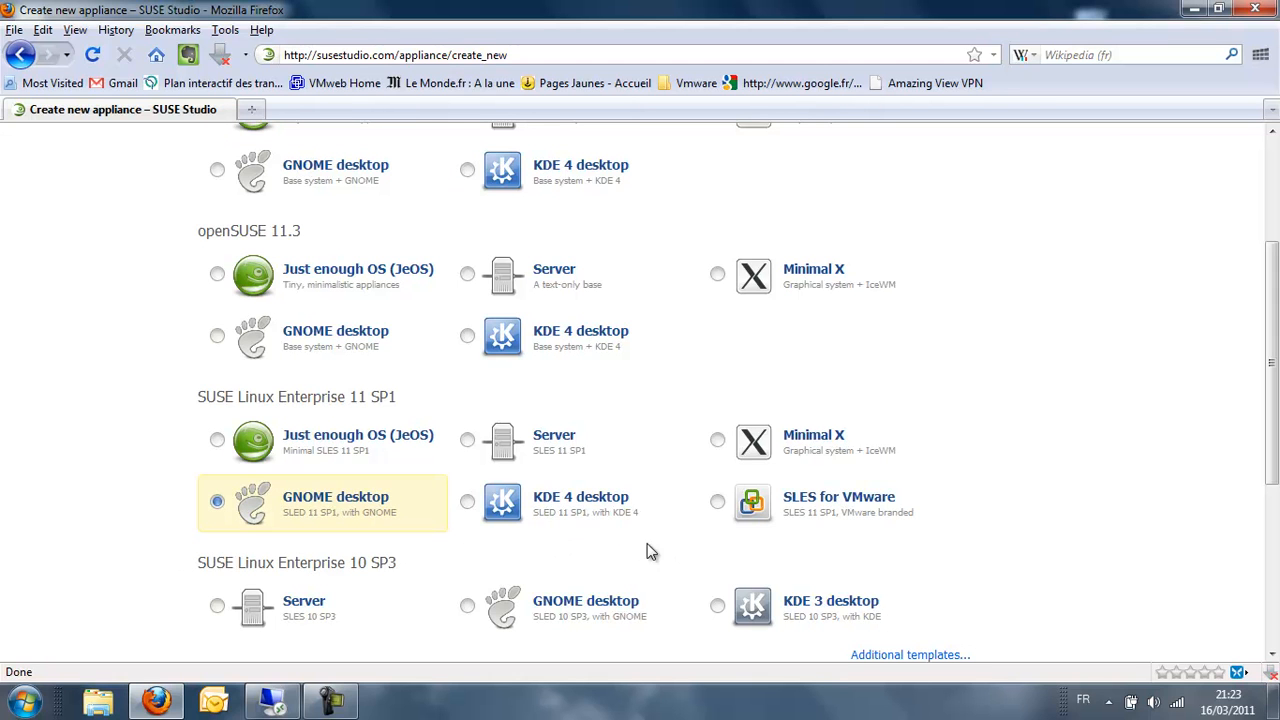
left_click(718, 502)
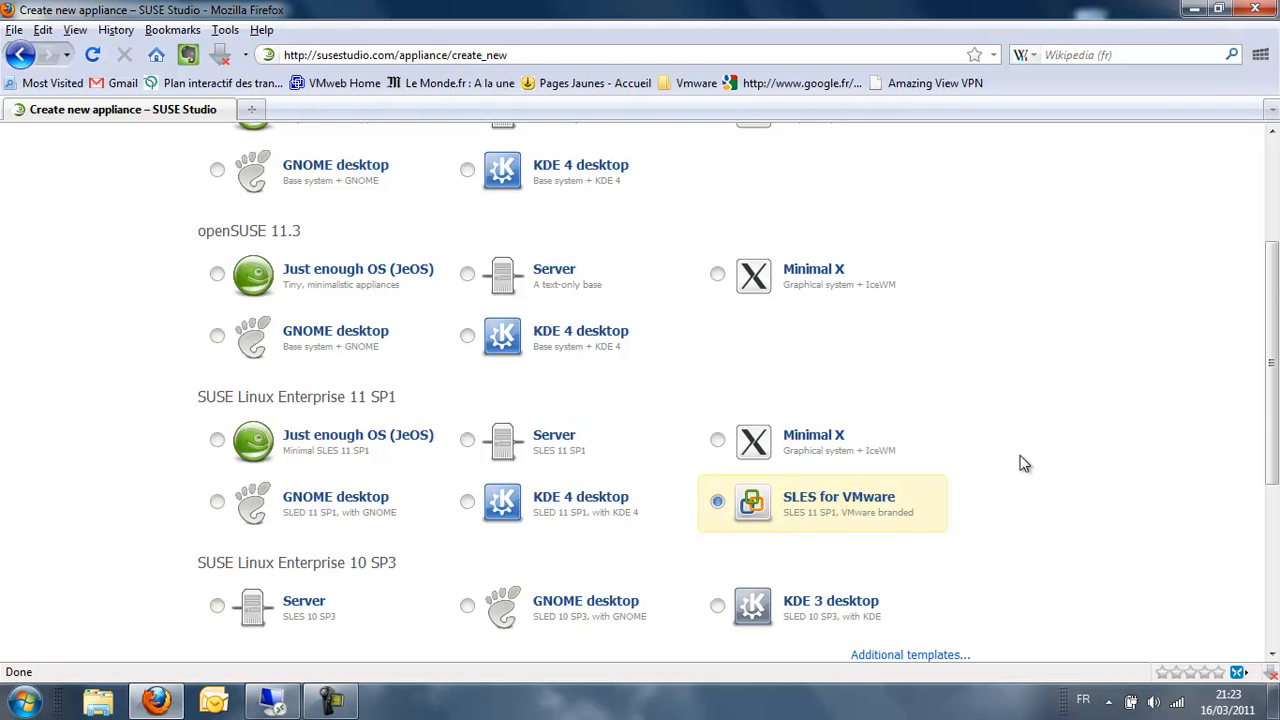
scroll(1010, 462, "down", 2)
scroll(1007, 465, "down", 2)
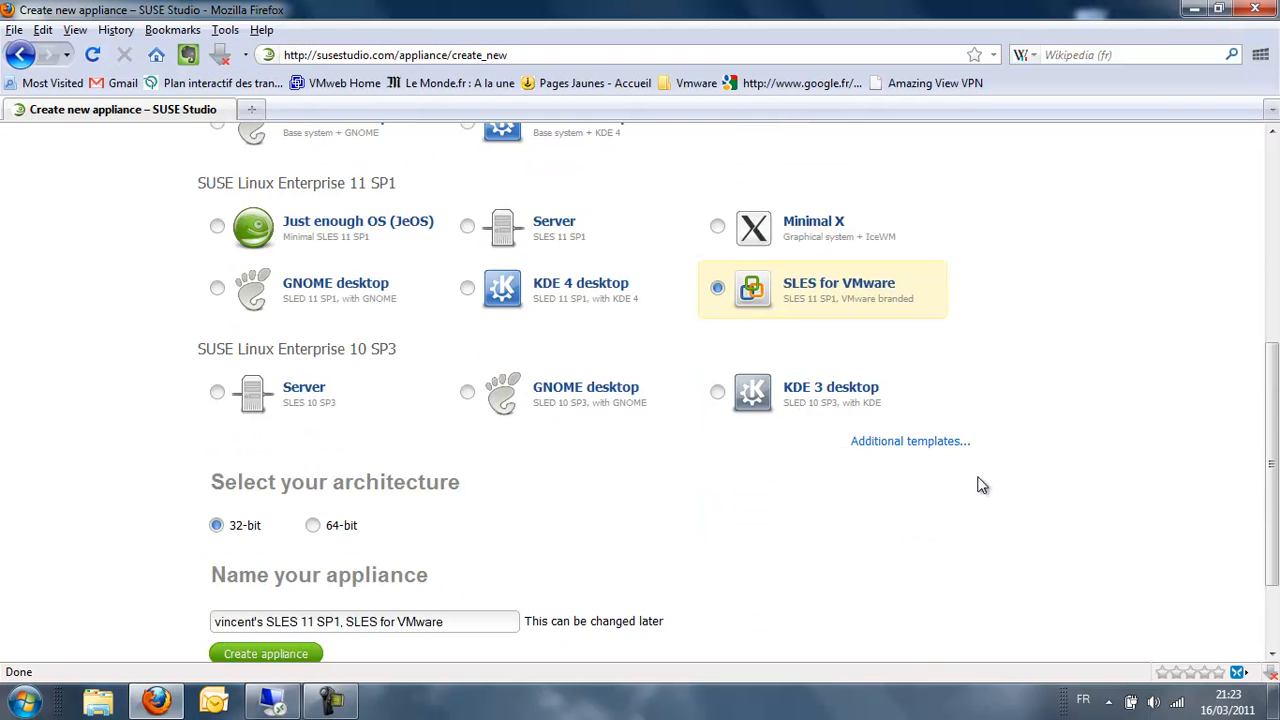
left_click(316, 526)
- Replace the first word of the appliance name with 'vmcloud'
scroll(330, 555, "down", 2)
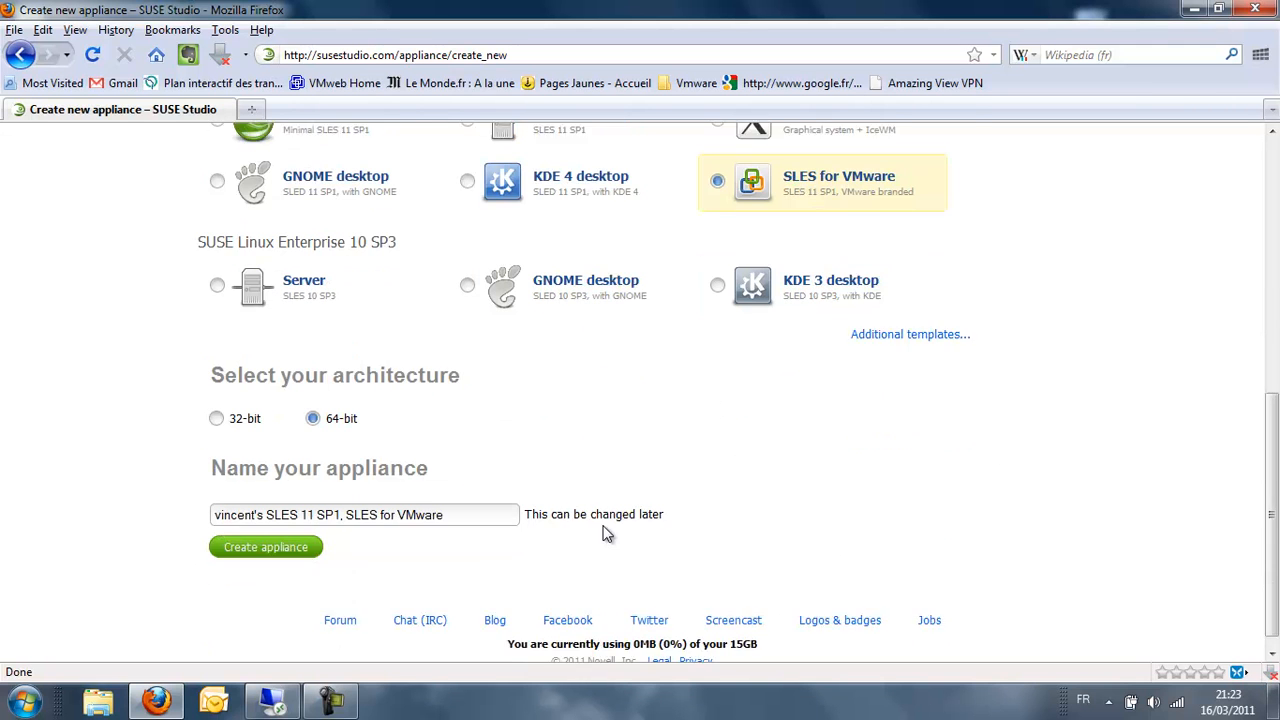
triple_click(469, 496)
left_click(469, 496)
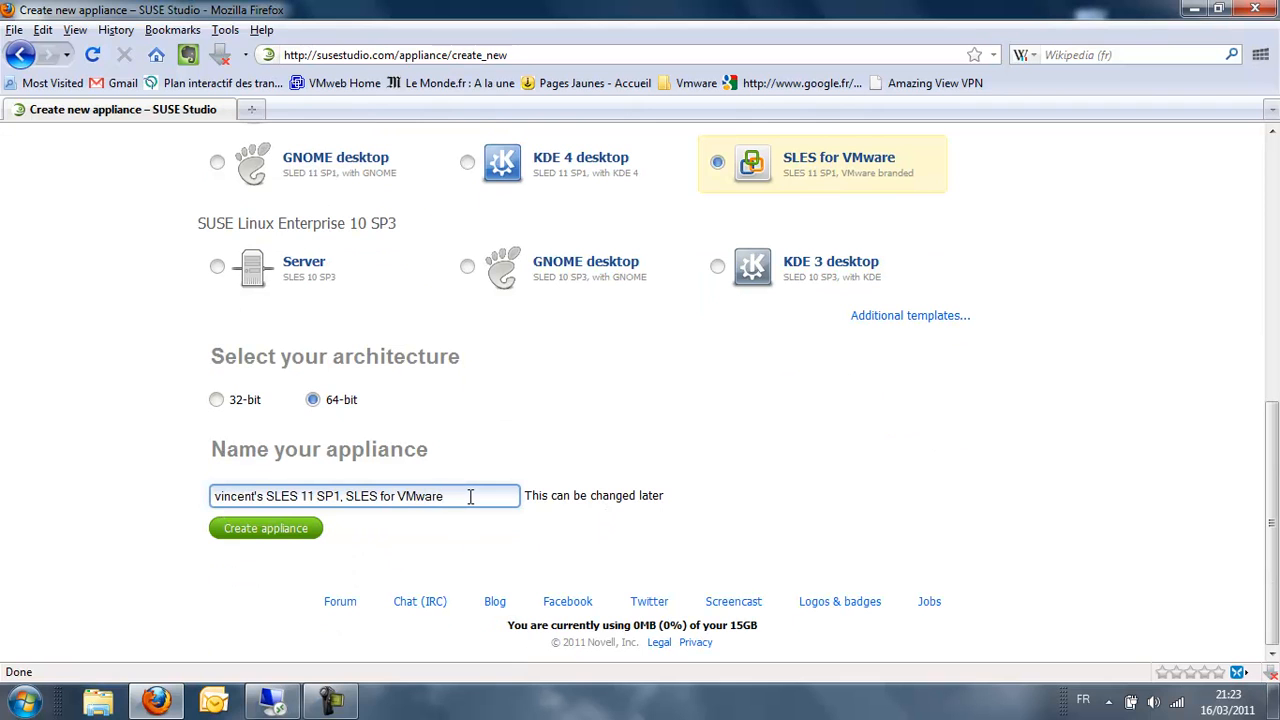
left_click_drag(266, 496, 165, 493)
type("vmcloud")
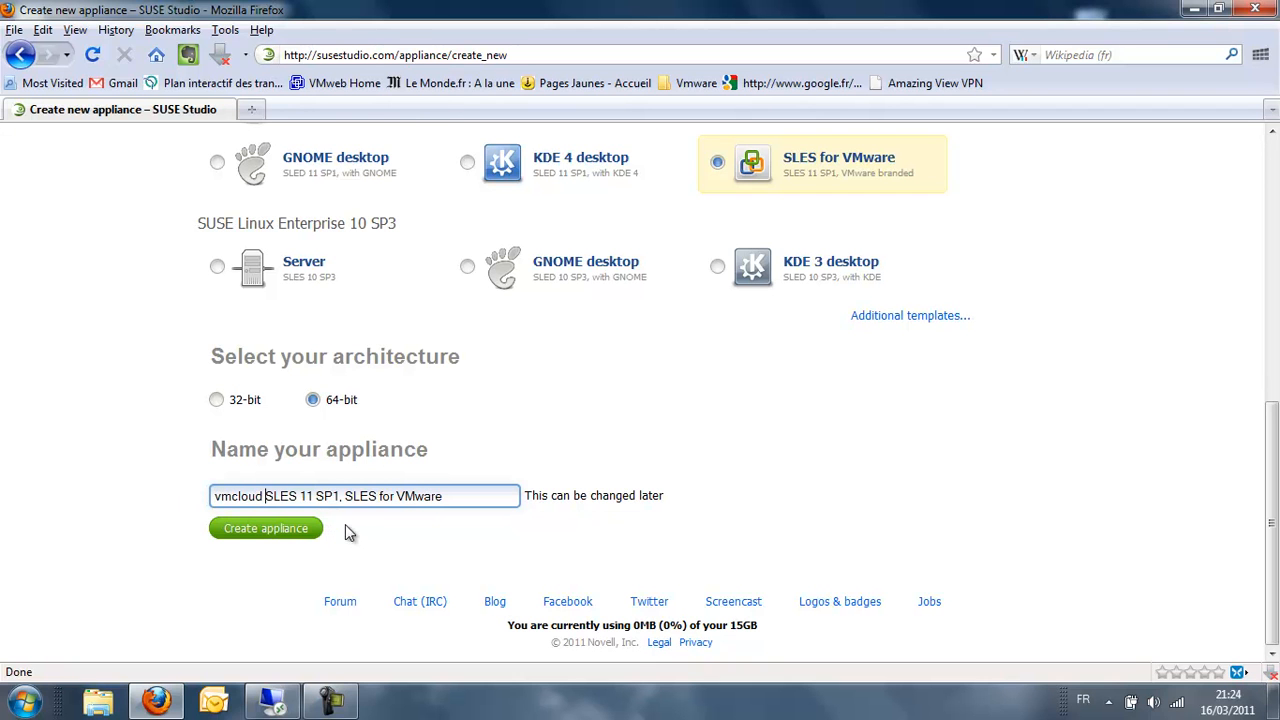
scroll(630, 512, "up", 10)
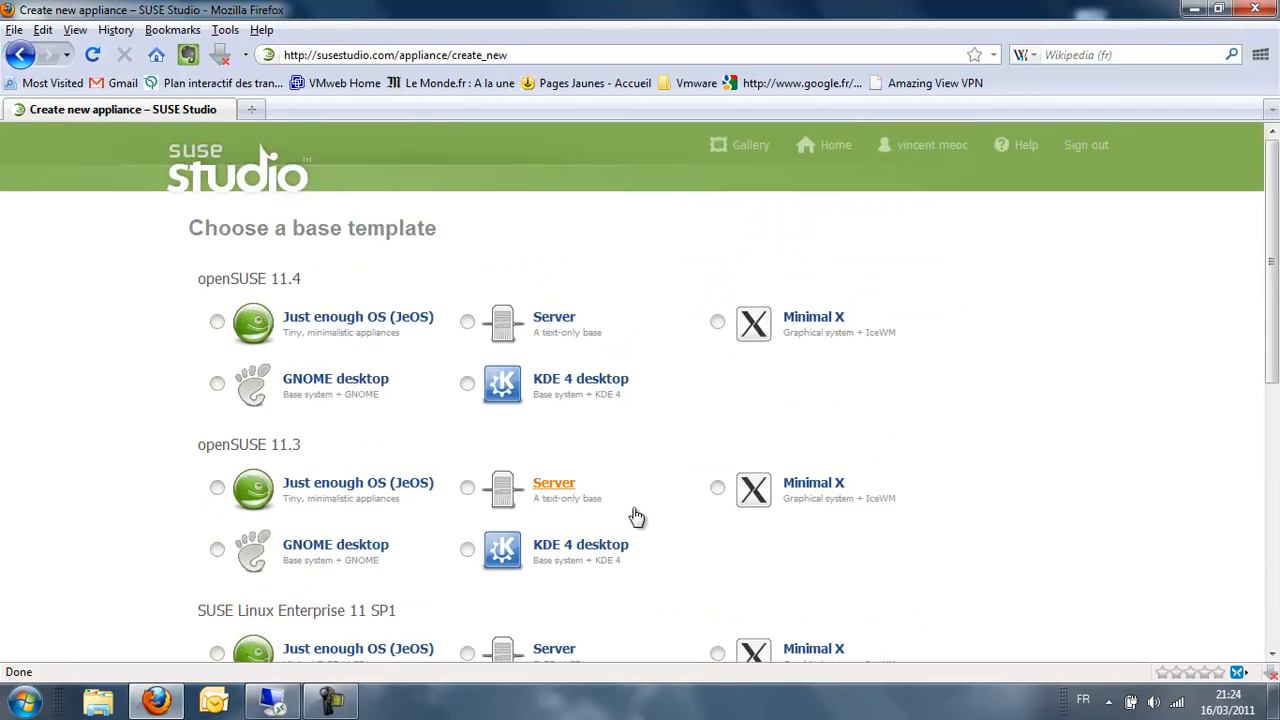
scroll(608, 497, "down", 10)
- Create the 'vmcloud SLES 11 SP1, SLES for VMware' appliance and wait for its Start page
left_click(290, 537)
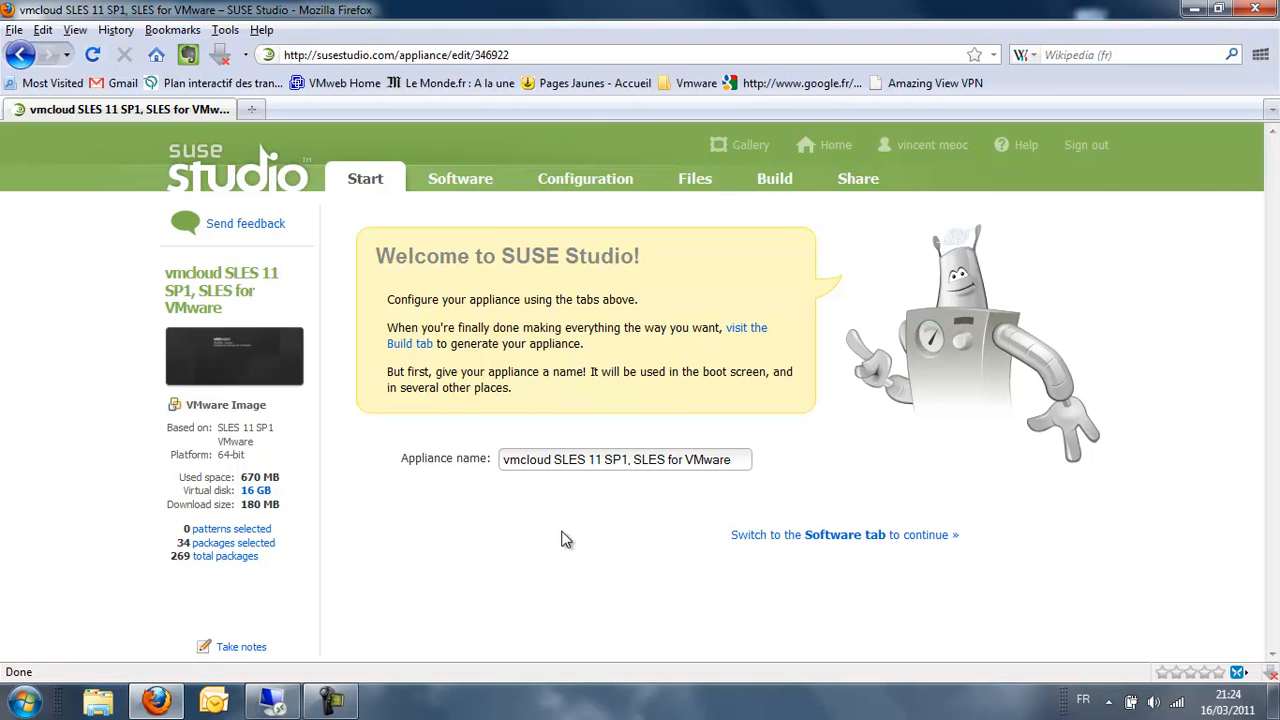
- Search the software catalogue for 'firef' and add the MozillaFirefox package
left_click(806, 535)
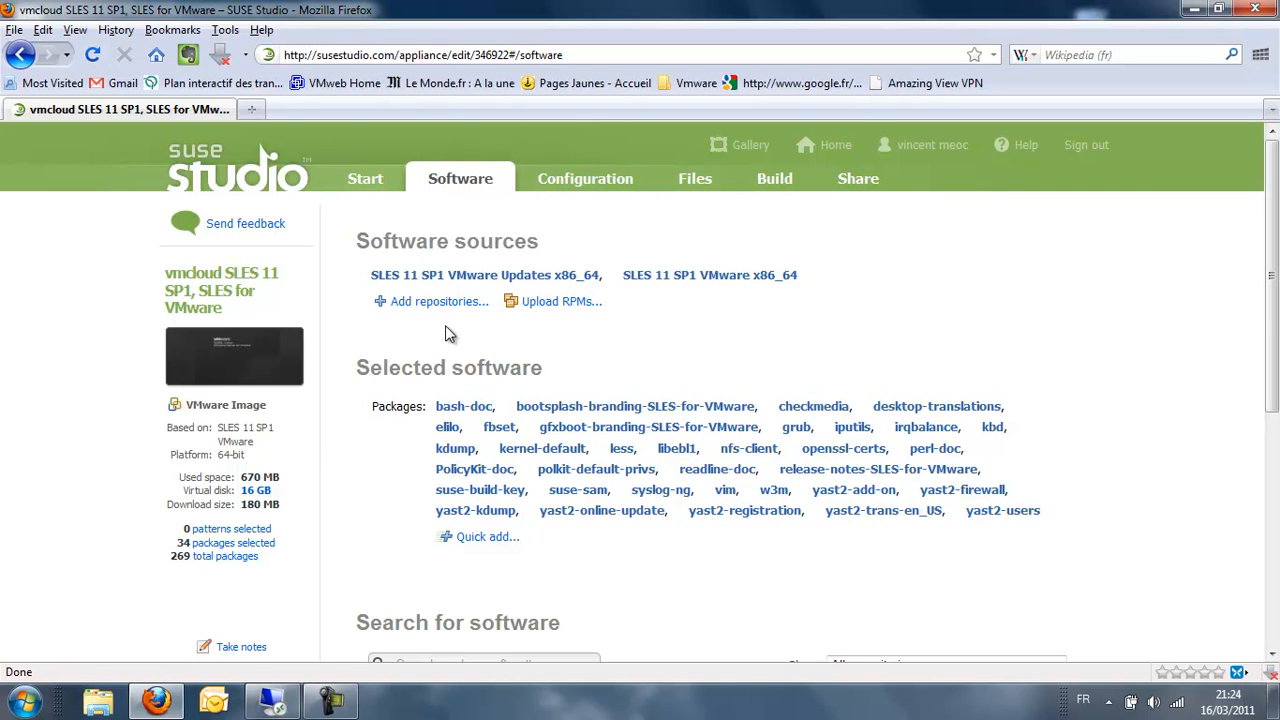
scroll(1046, 334, "down", 5)
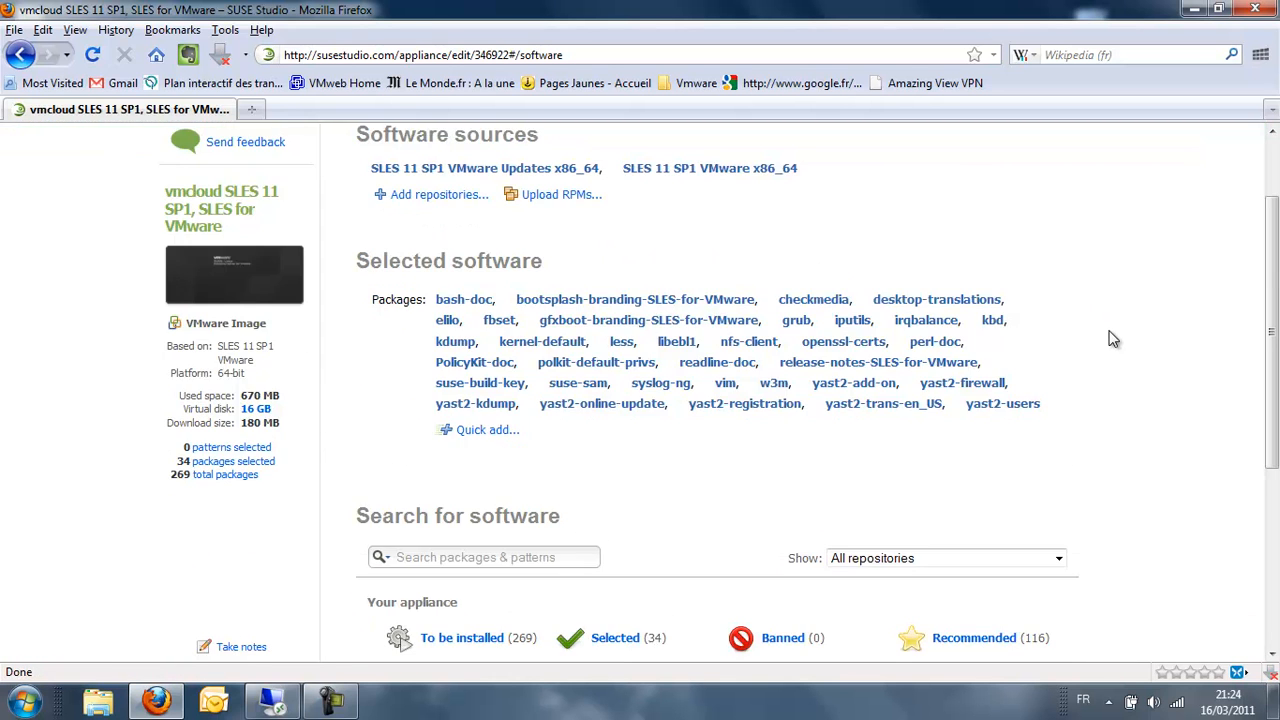
left_click(460, 343)
type("firefox")
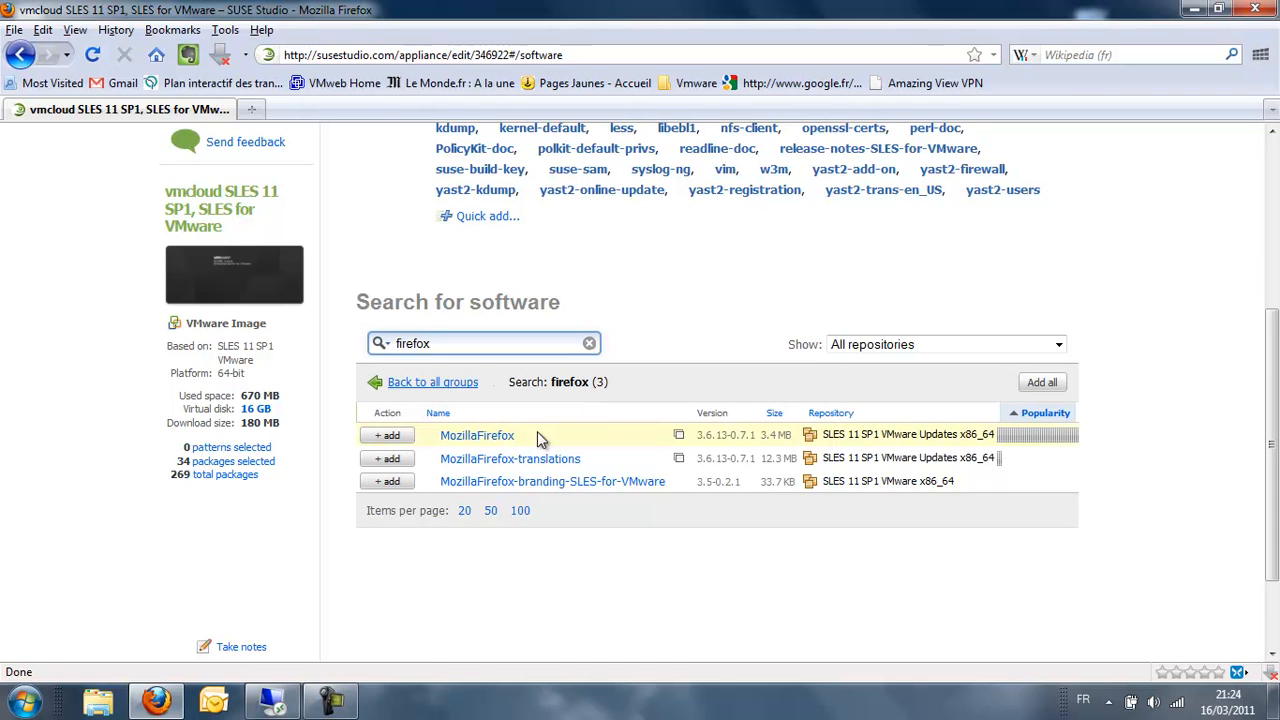
left_click(388, 436)
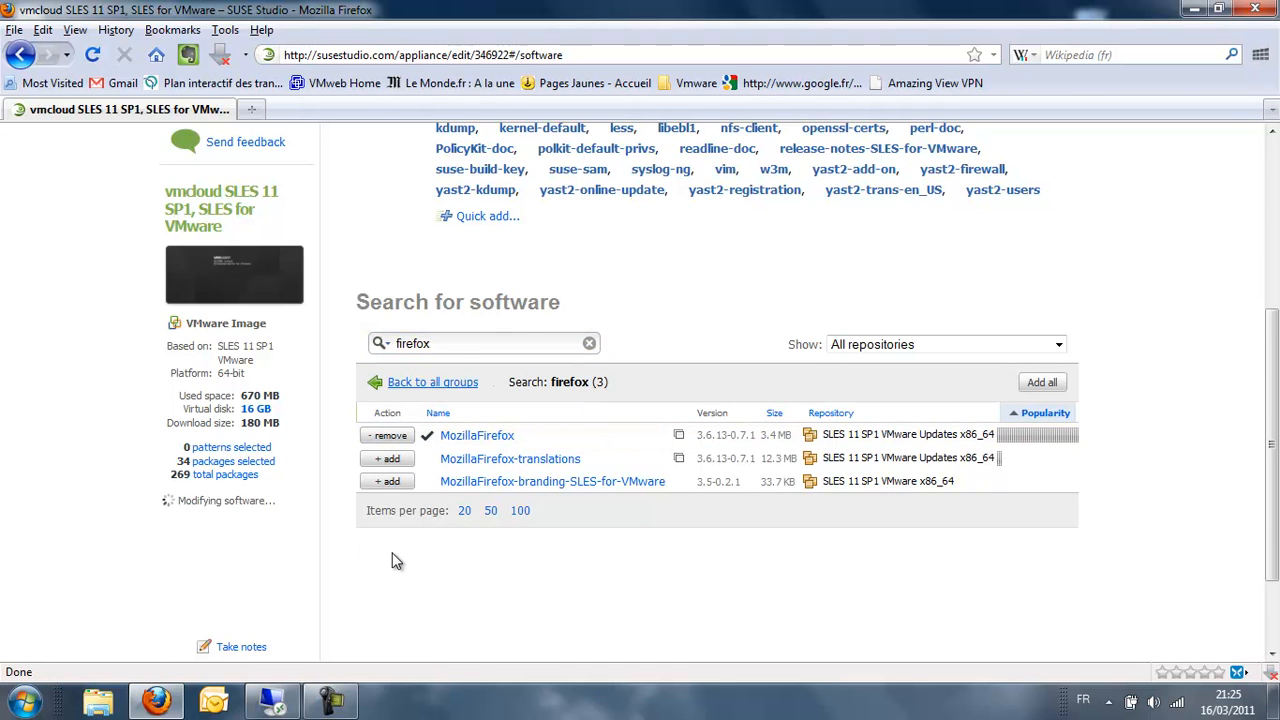
- Search for 'apach', add apache2, and check it appears in the selected packages
left_click_drag(446, 345, 397, 346)
type("apache")
key("Return")
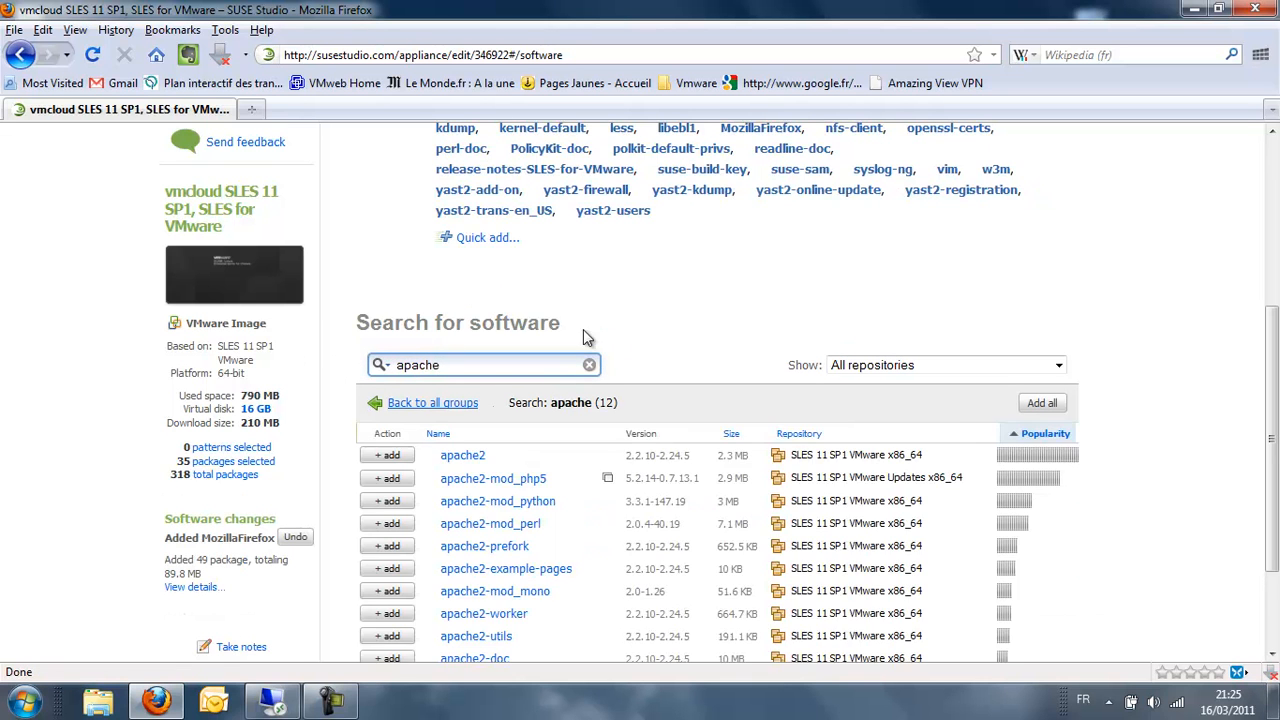
left_click(394, 456)
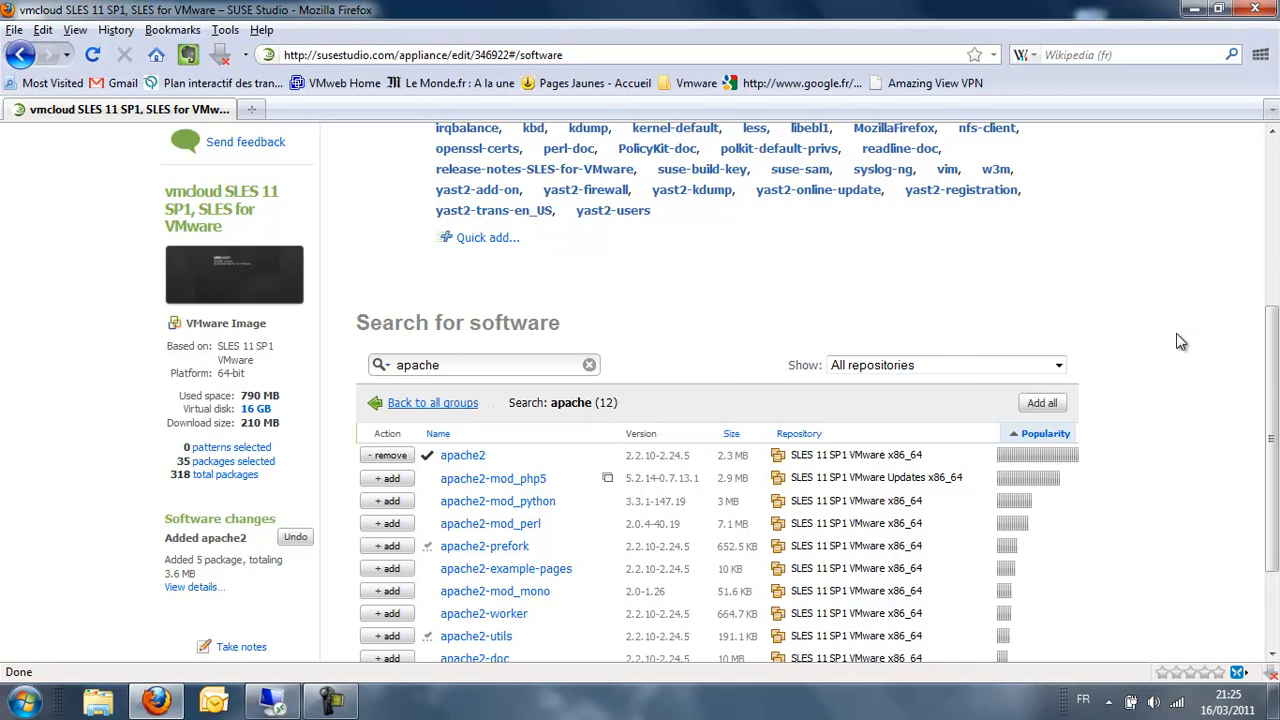
left_click_drag(1272, 372, 1276, 200)
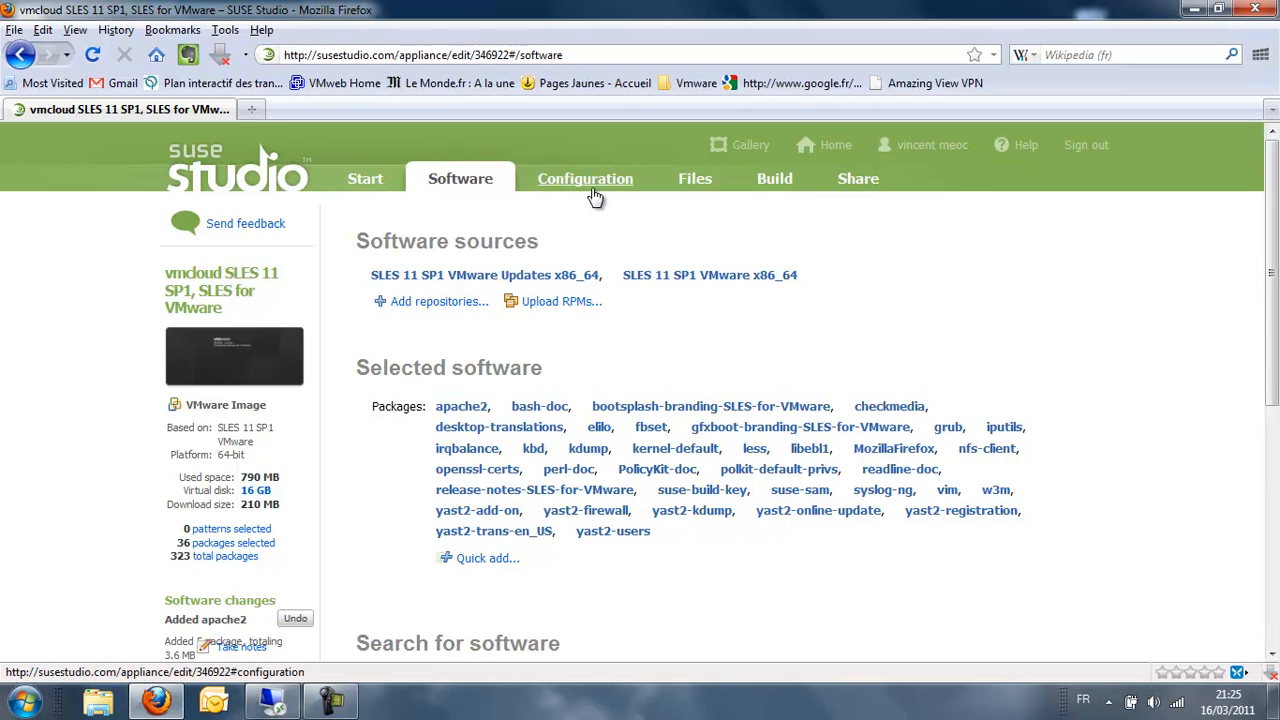
scroll(1000, 300, "down", 8)
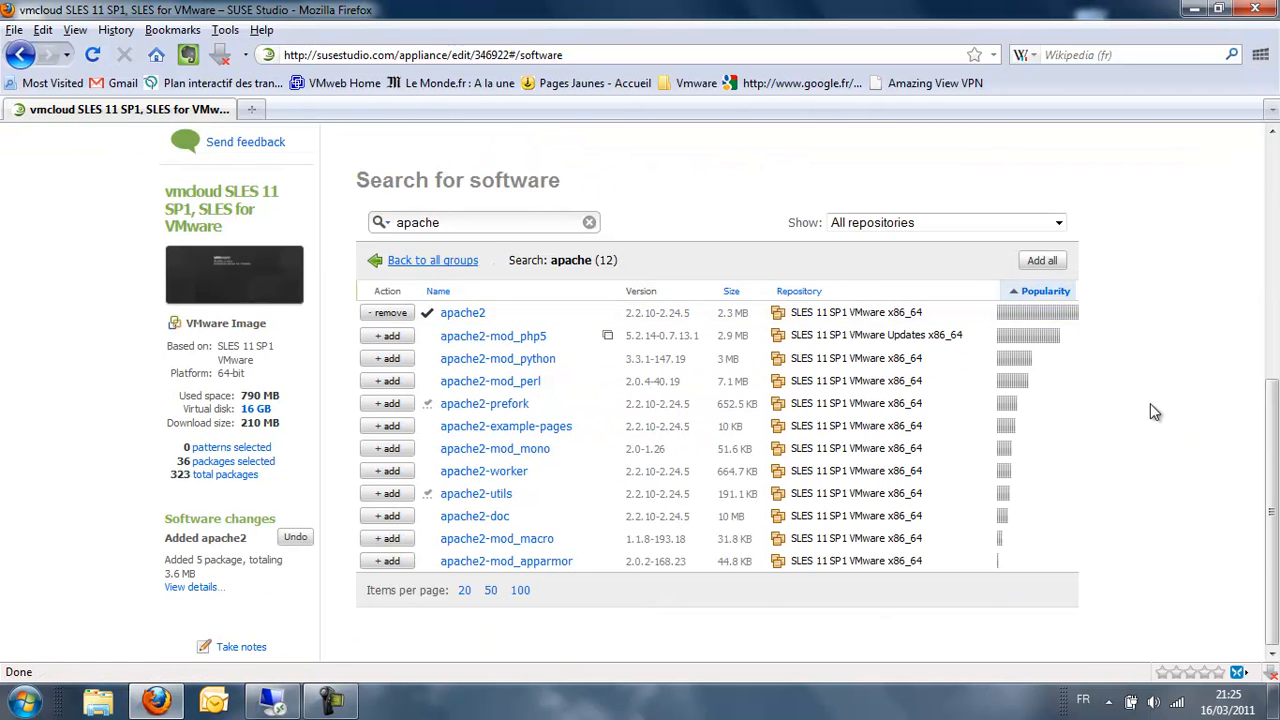
scroll(1160, 335, "up", 5)
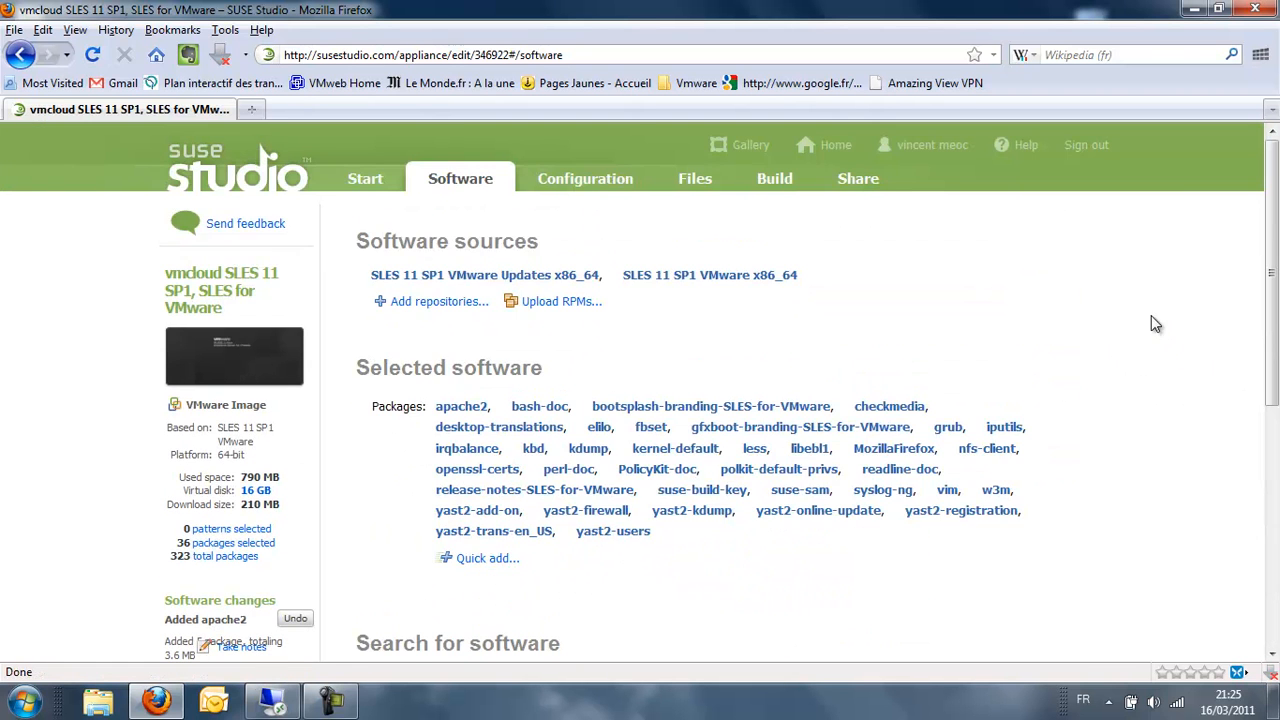
- Set language and keyboard layout to French and the time zone to Europe/France
left_click(585, 183)
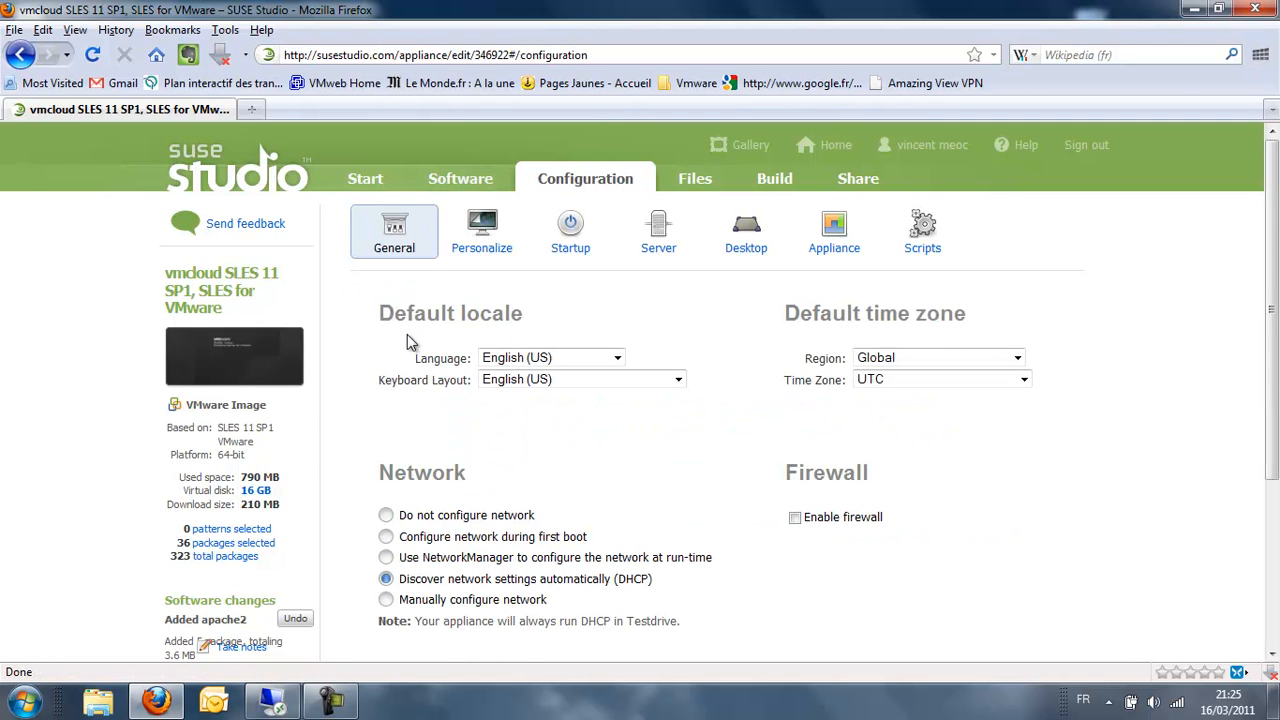
left_click(560, 358)
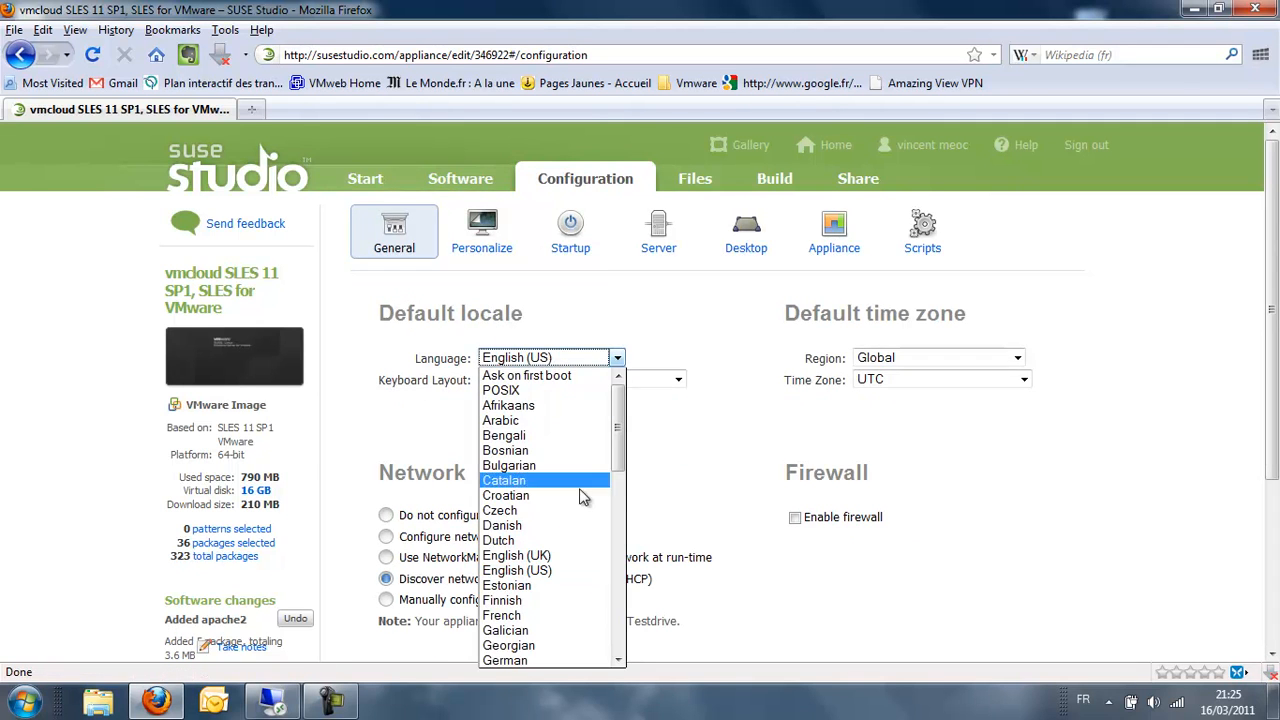
left_click(530, 615)
left_click(545, 382)
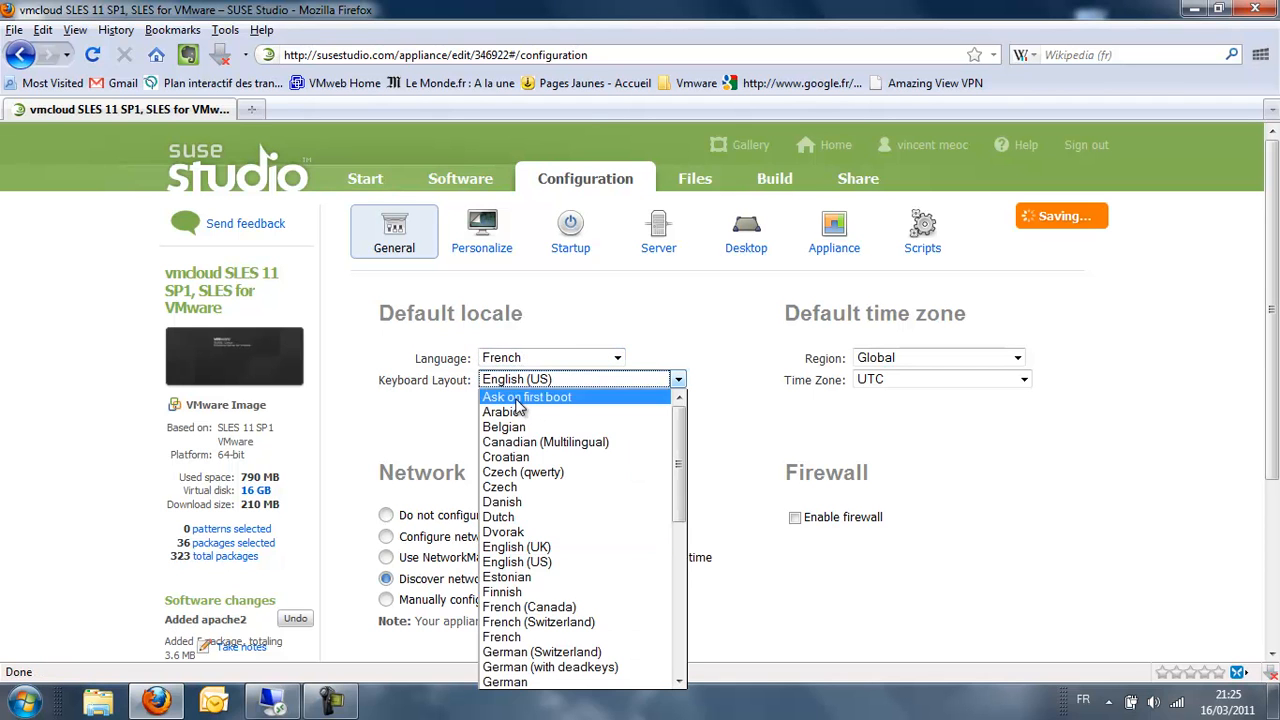
left_click(549, 637)
left_click(935, 358)
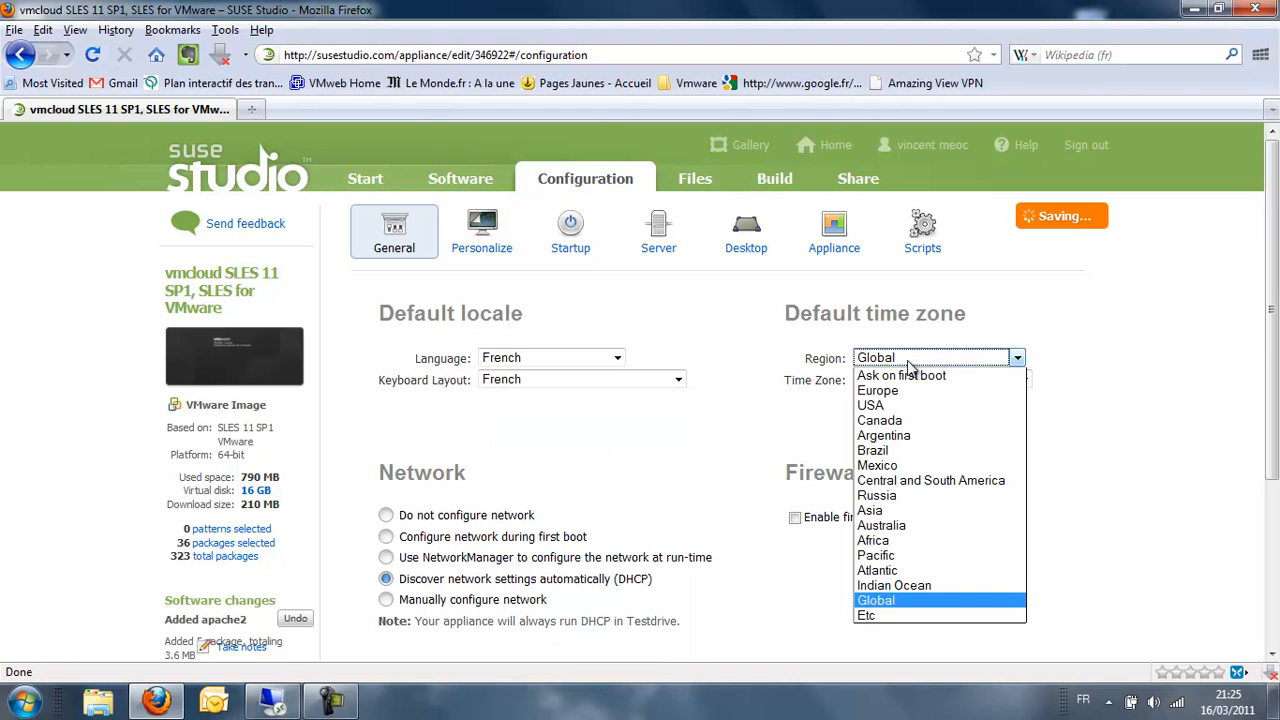
left_click(900, 390)
left_click(930, 381)
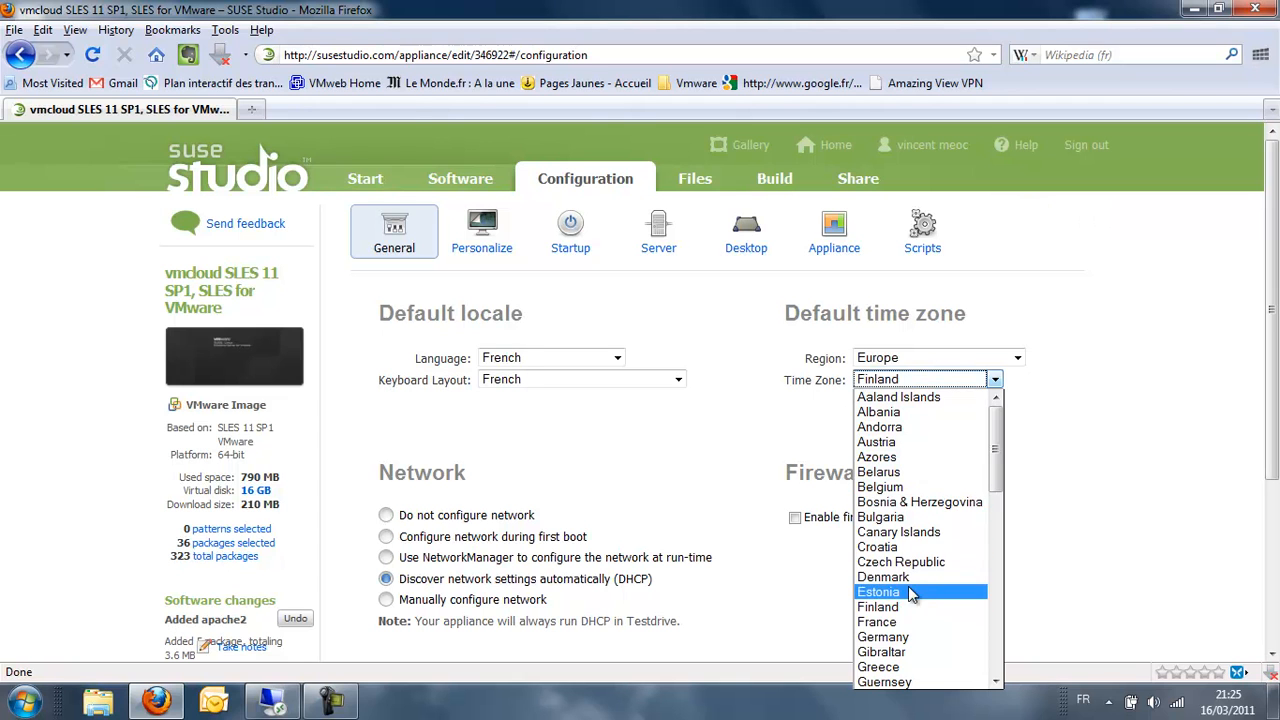
left_click(908, 623)
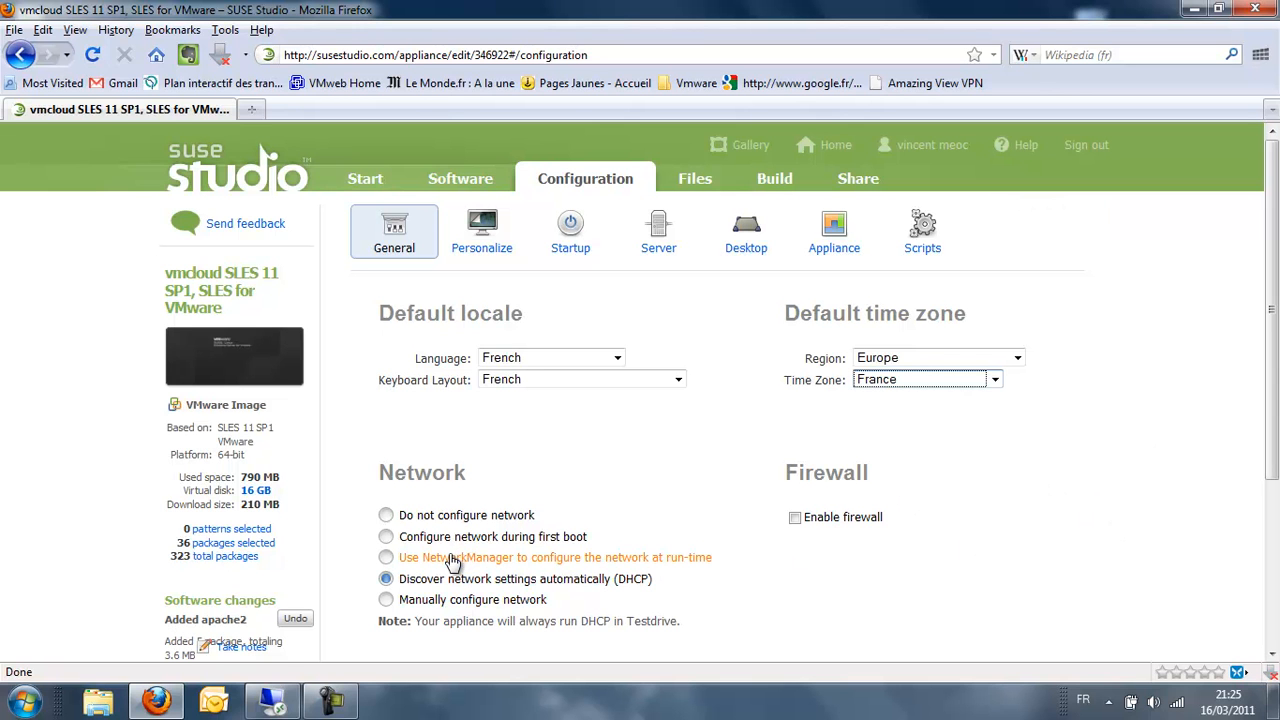
- Add a new regular user account, entering its login and password
scroll(1015, 526, "down", 5)
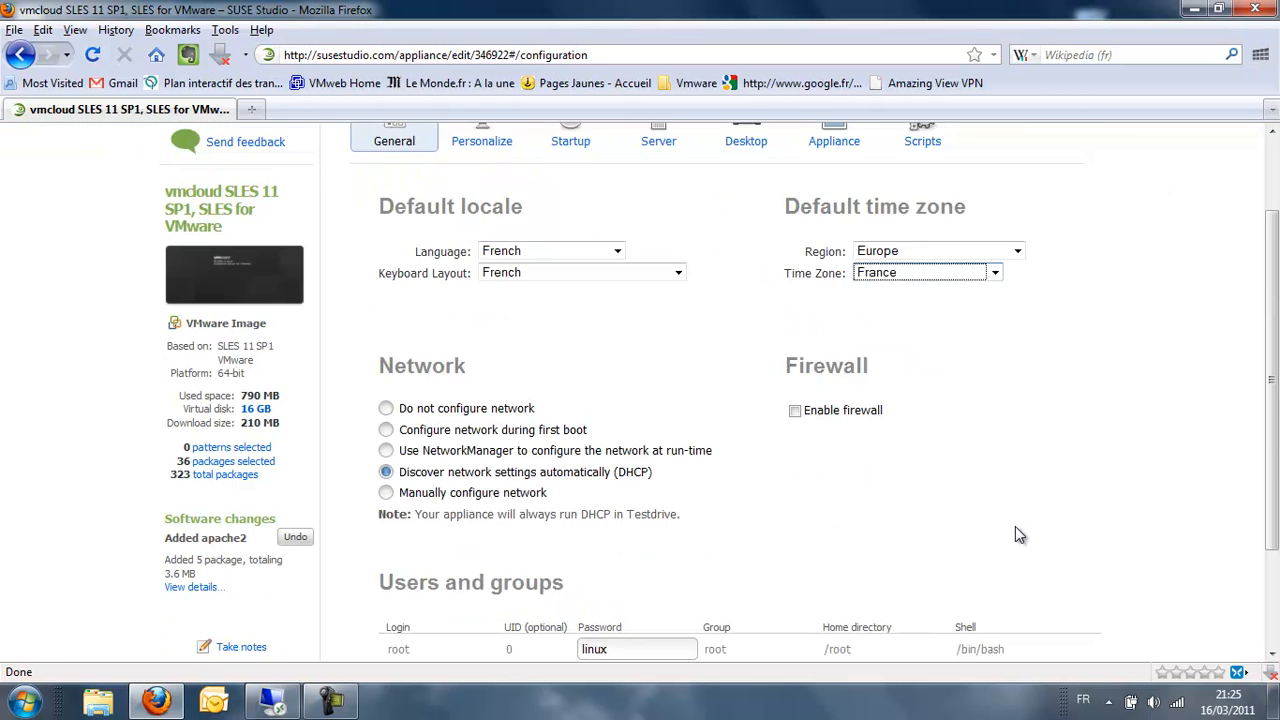
left_click(420, 572)
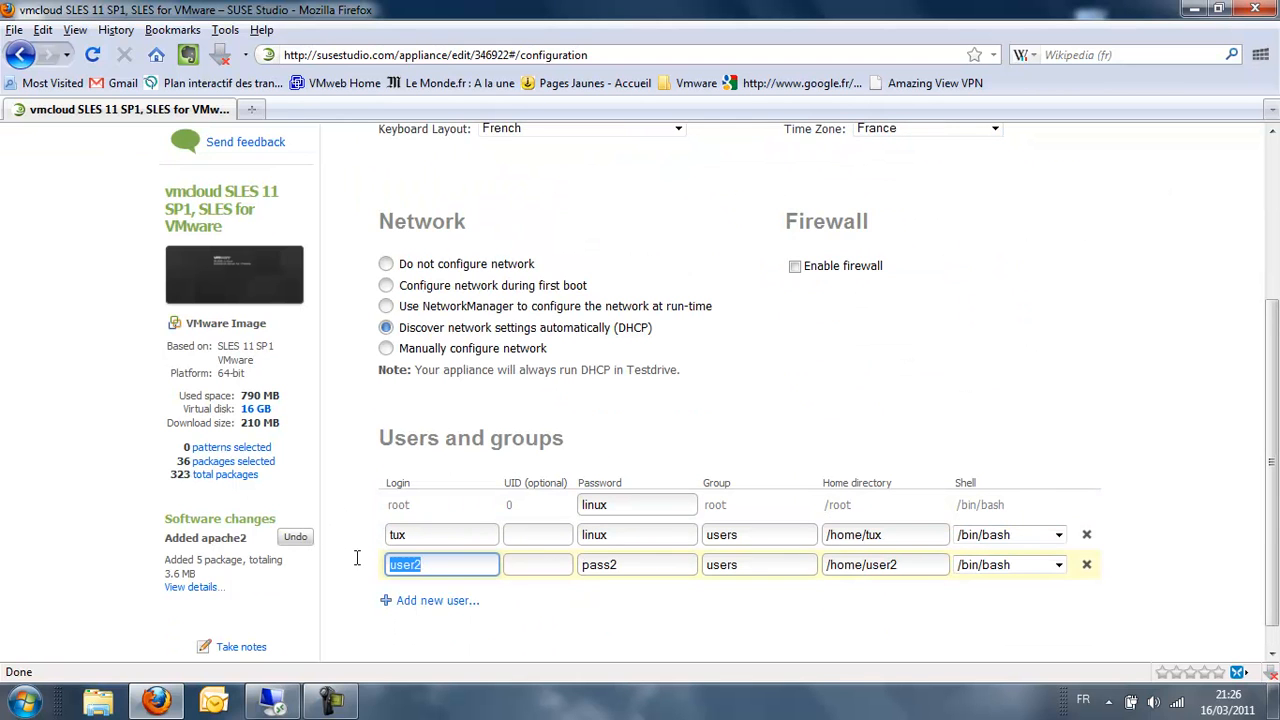
type("vmeoc")
key("Tab")
key("Tab")
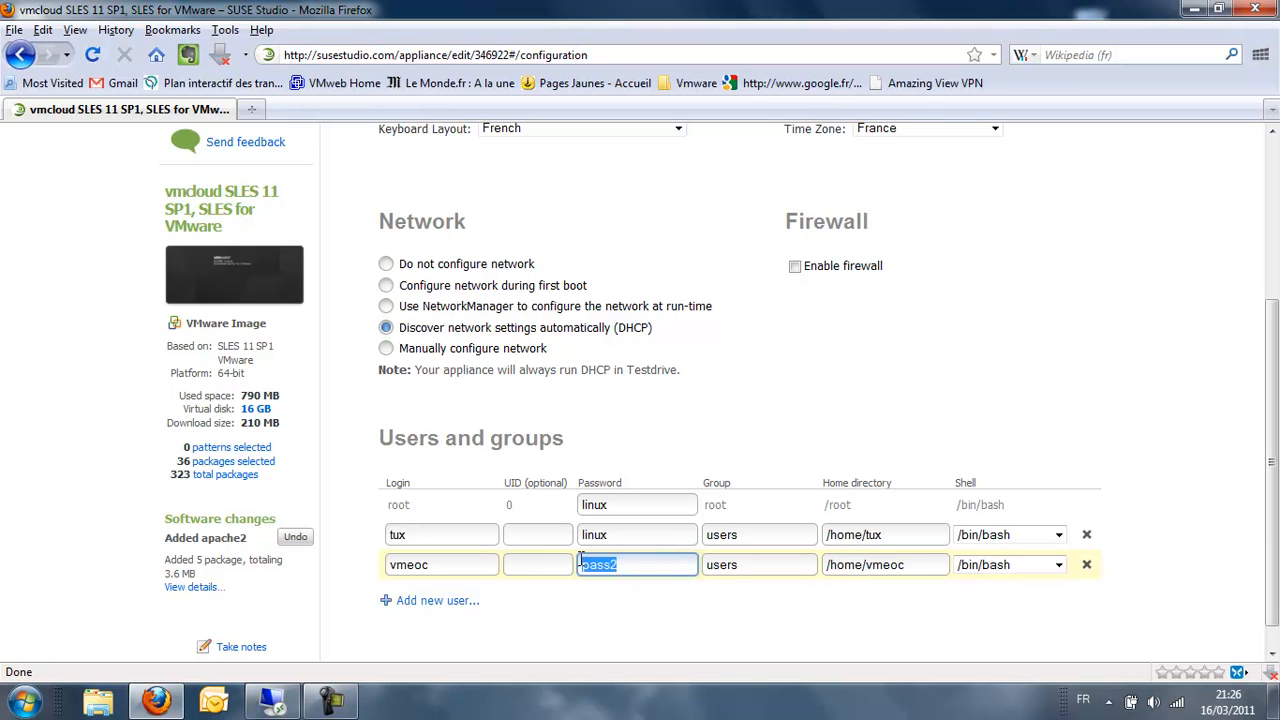
type("vmware")
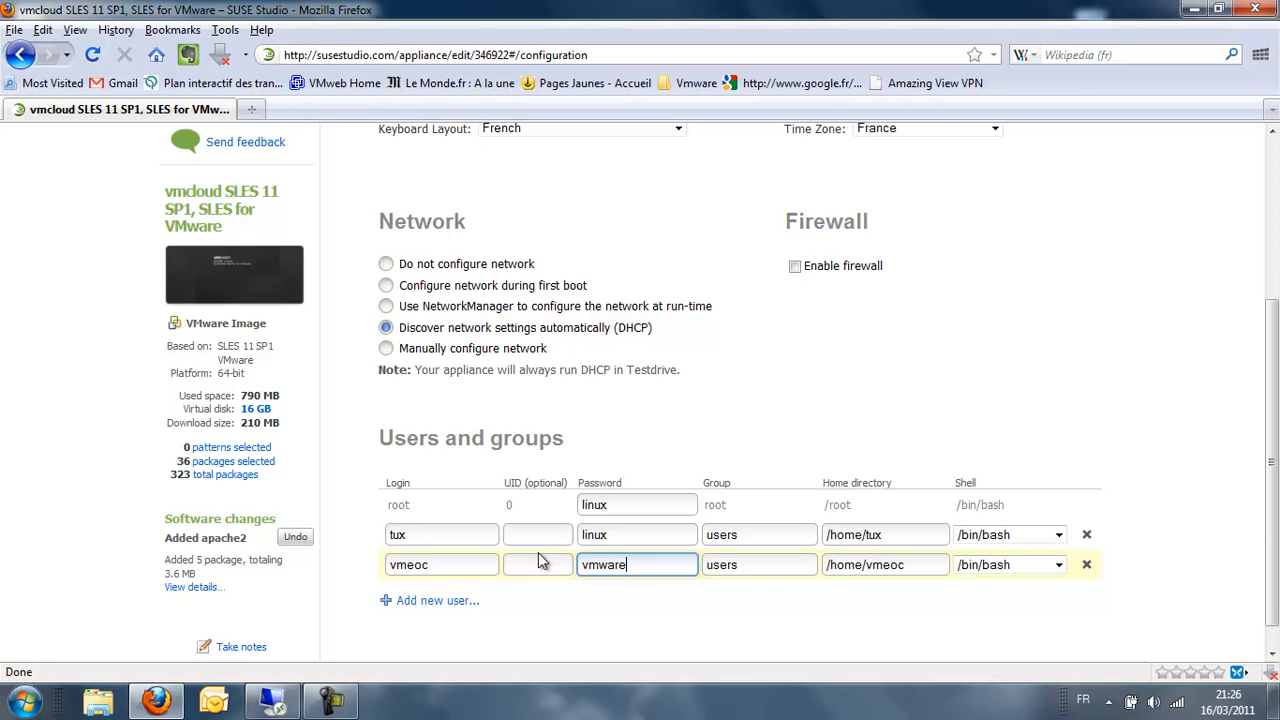
scroll(1164, 520, "up", 5)
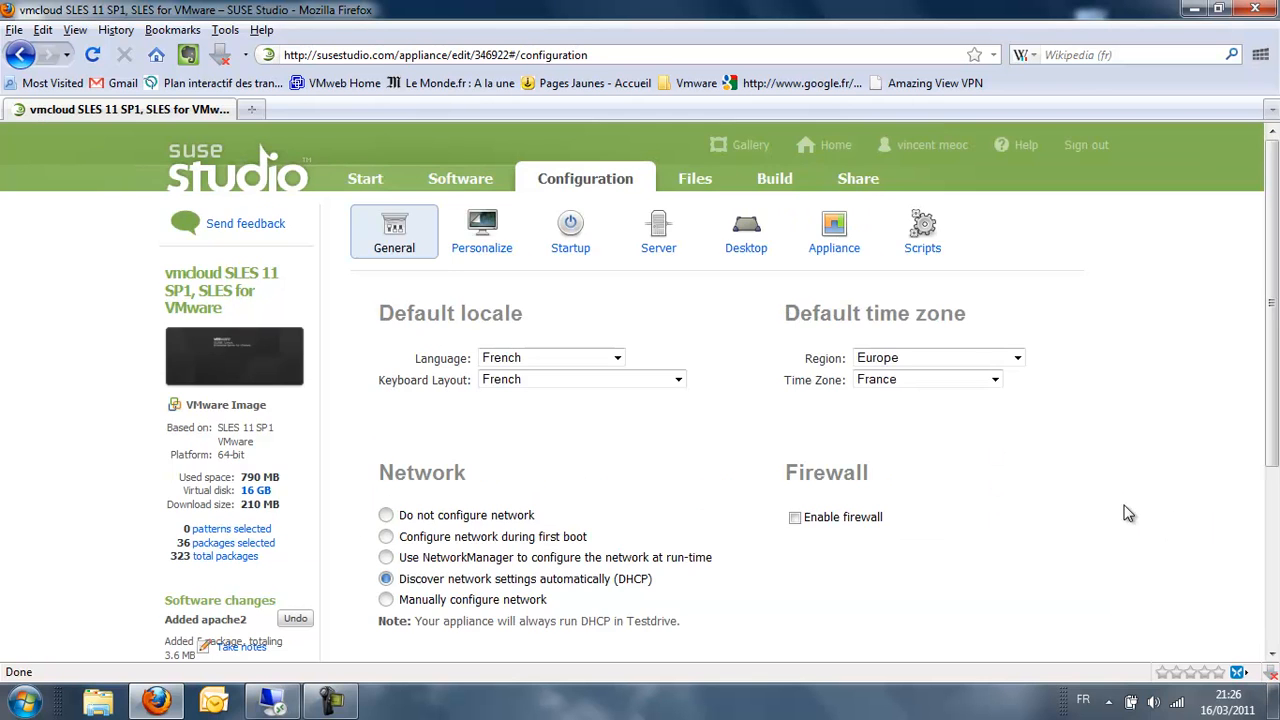
- Choose the vmware logo for the appliance's personalization
left_click(495, 255)
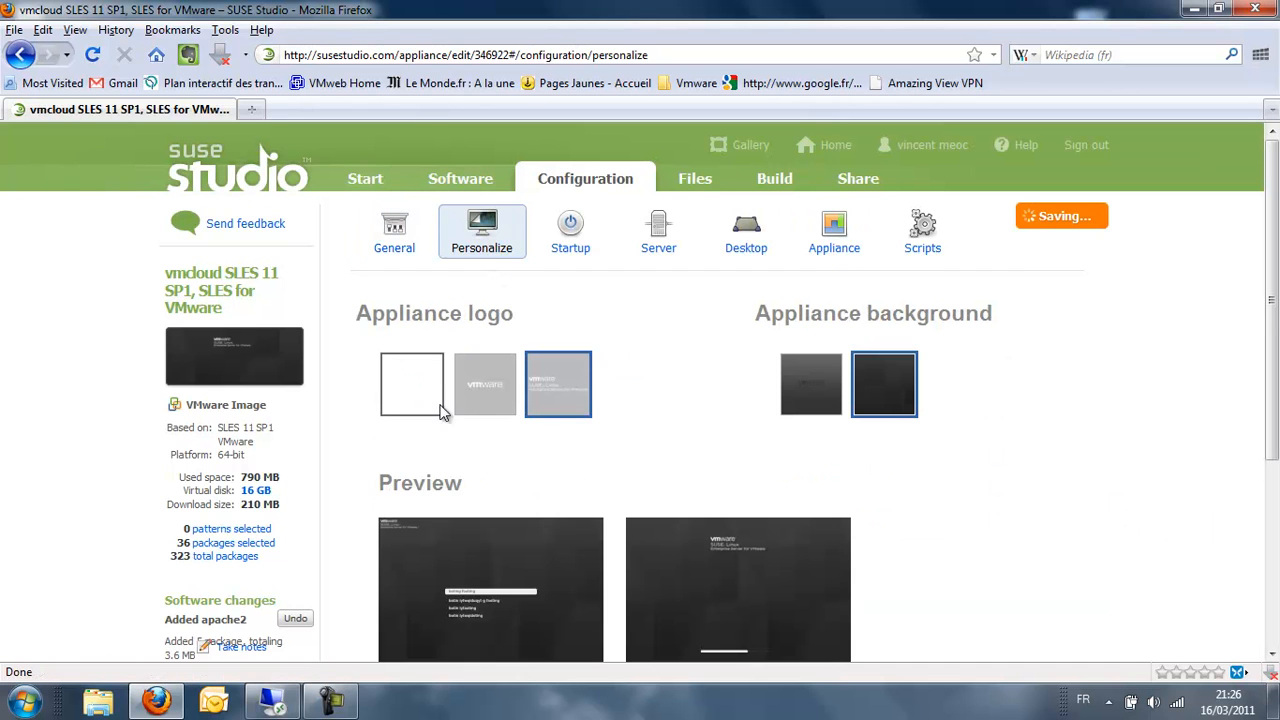
left_click(490, 398)
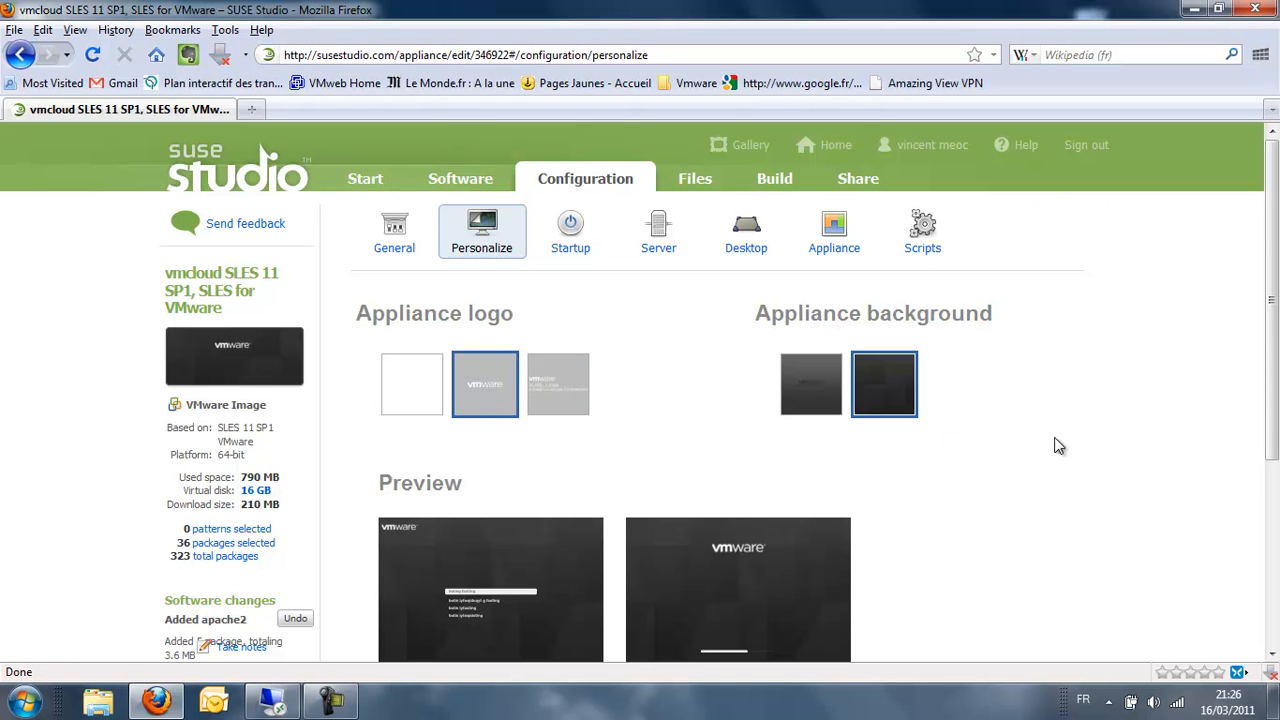
scroll(1057, 446, "down", 5)
scroll(1057, 446, "up", 5)
- Review Startup and Server settings, leaving PostgreSQL setup unchecked, and show Desktop auto-login options
left_click(565, 240)
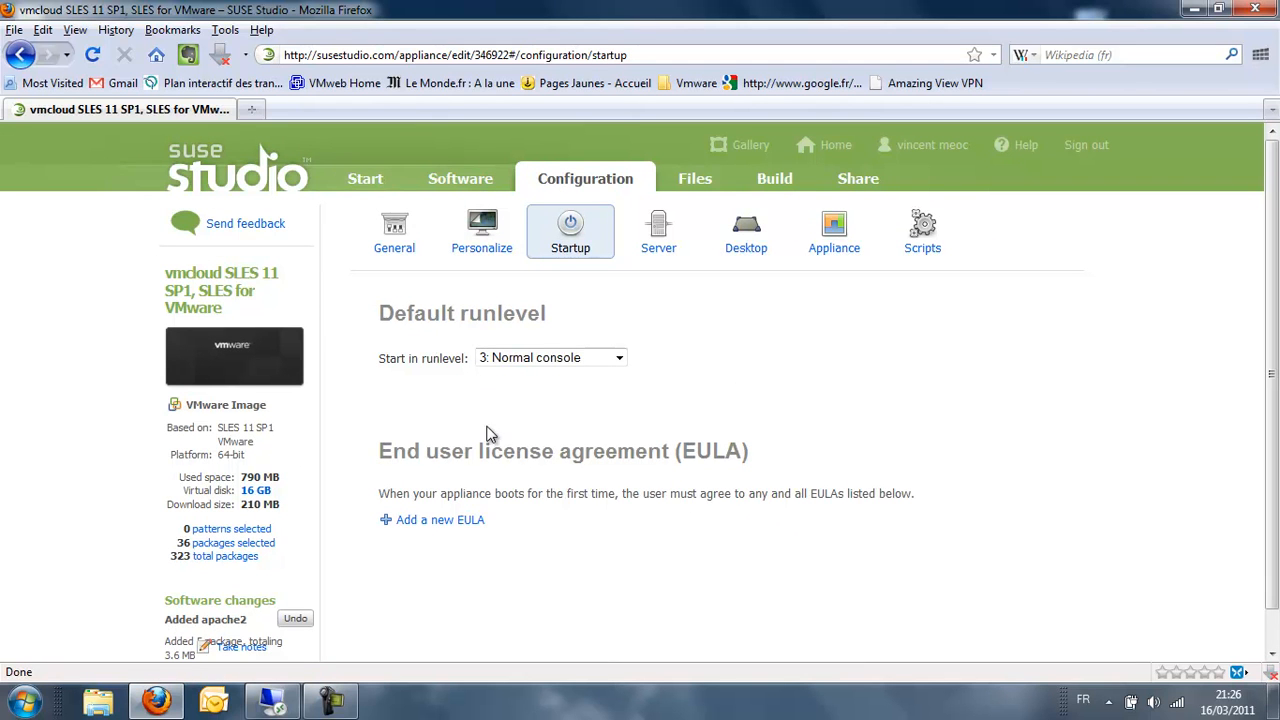
left_click(661, 238)
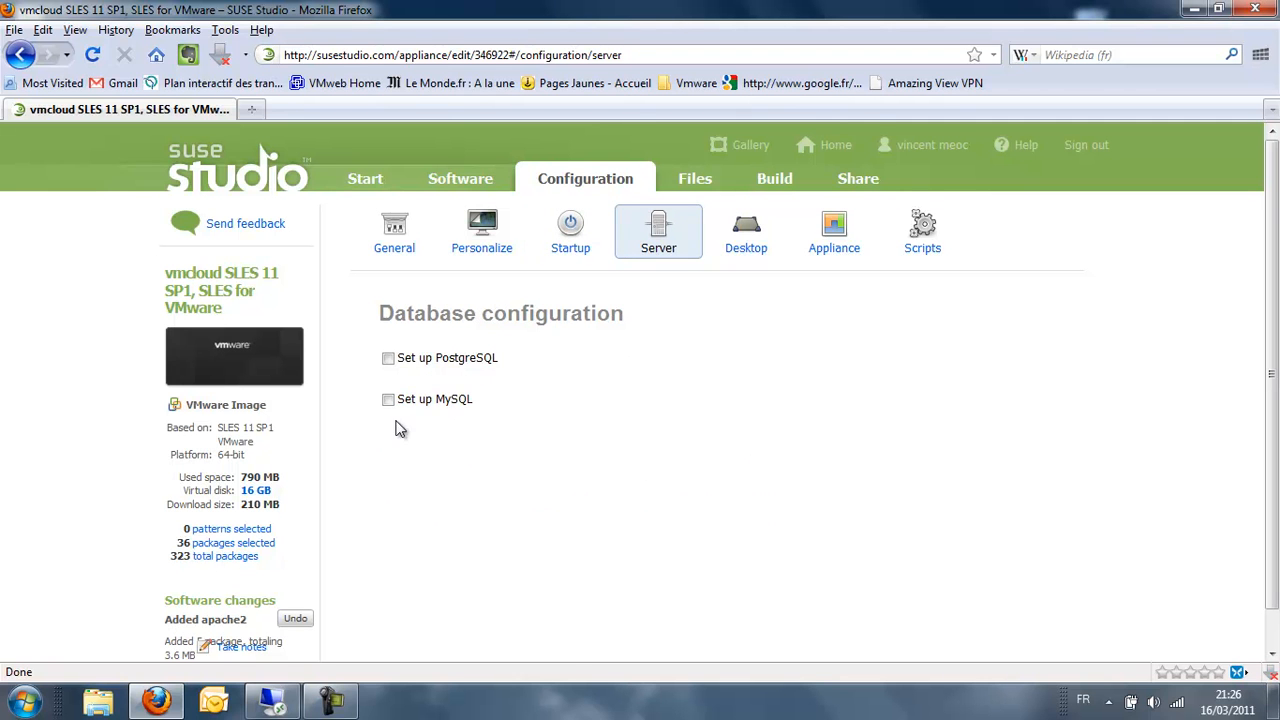
left_click(389, 360)
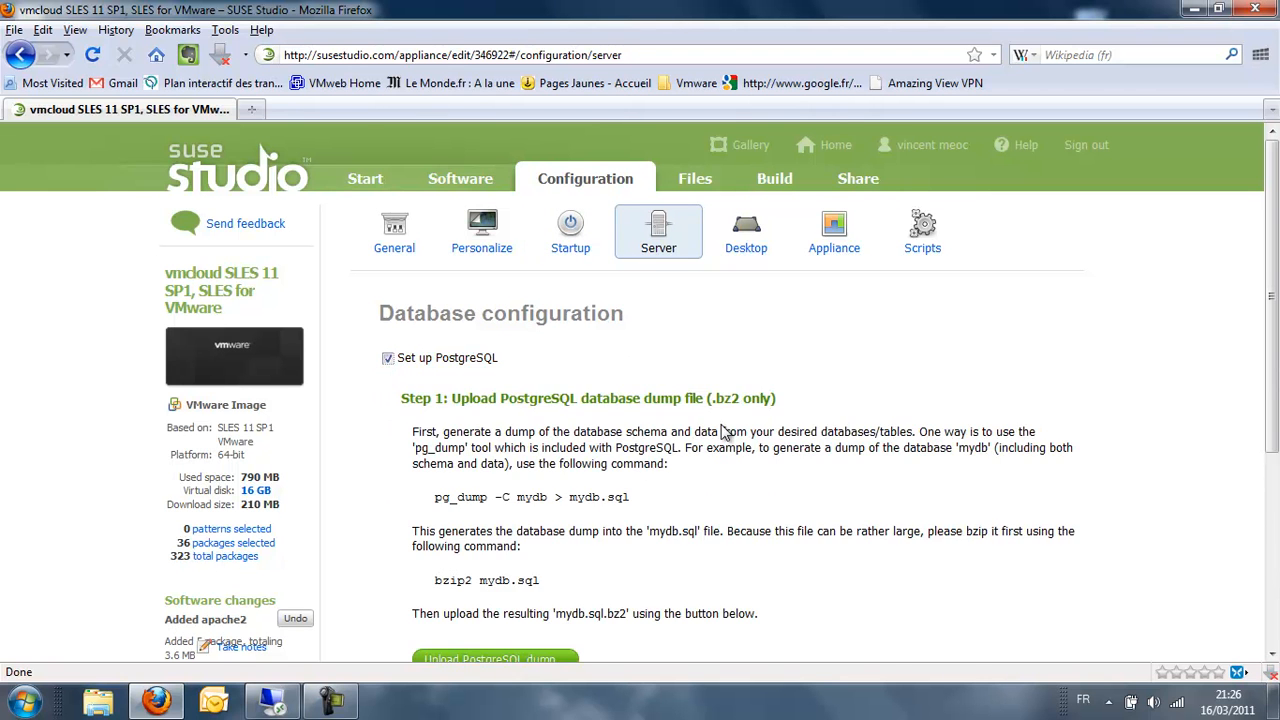
scroll(719, 425, "down", 4)
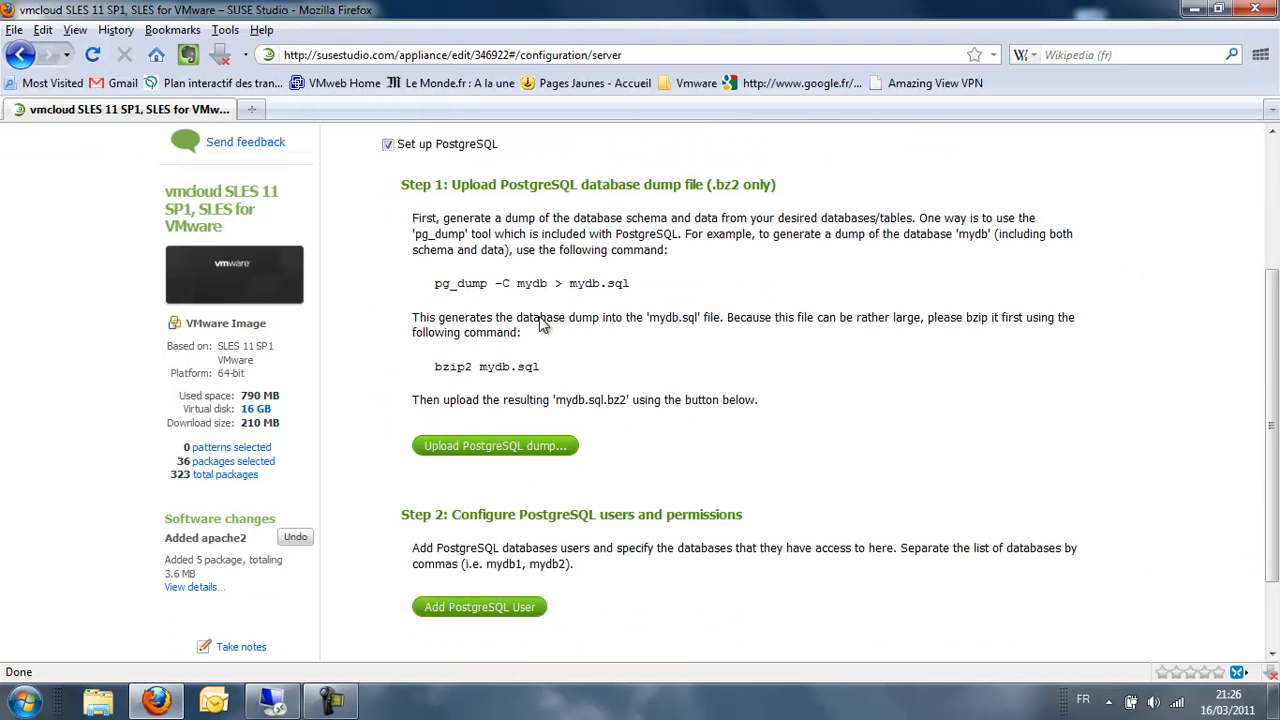
scroll(600, 360, "up", 4)
left_click(388, 358)
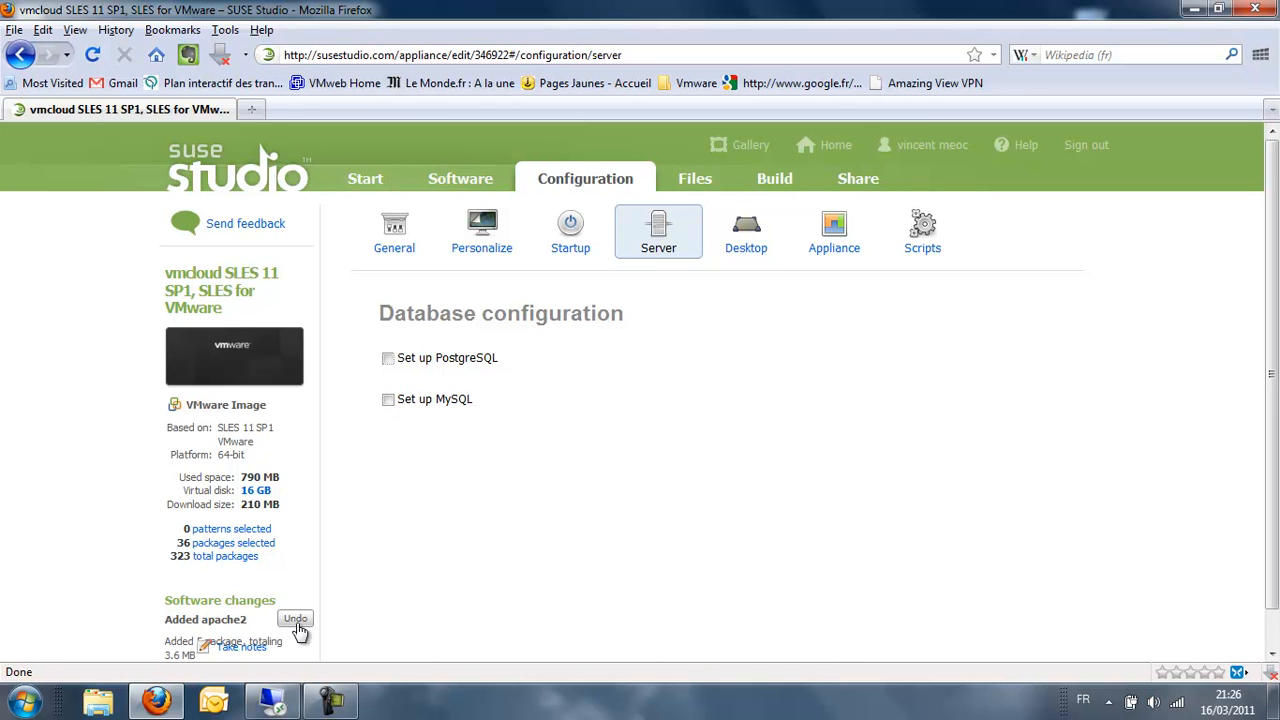
left_click(388, 360)
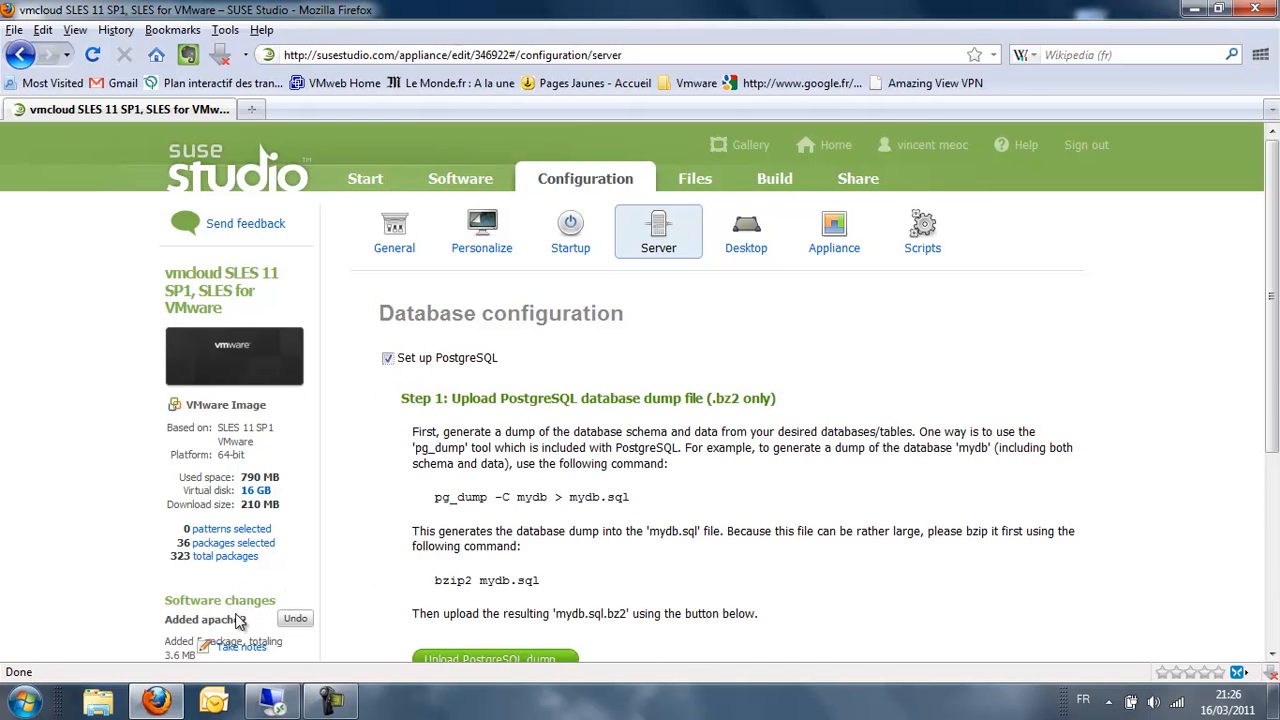
left_click(389, 359)
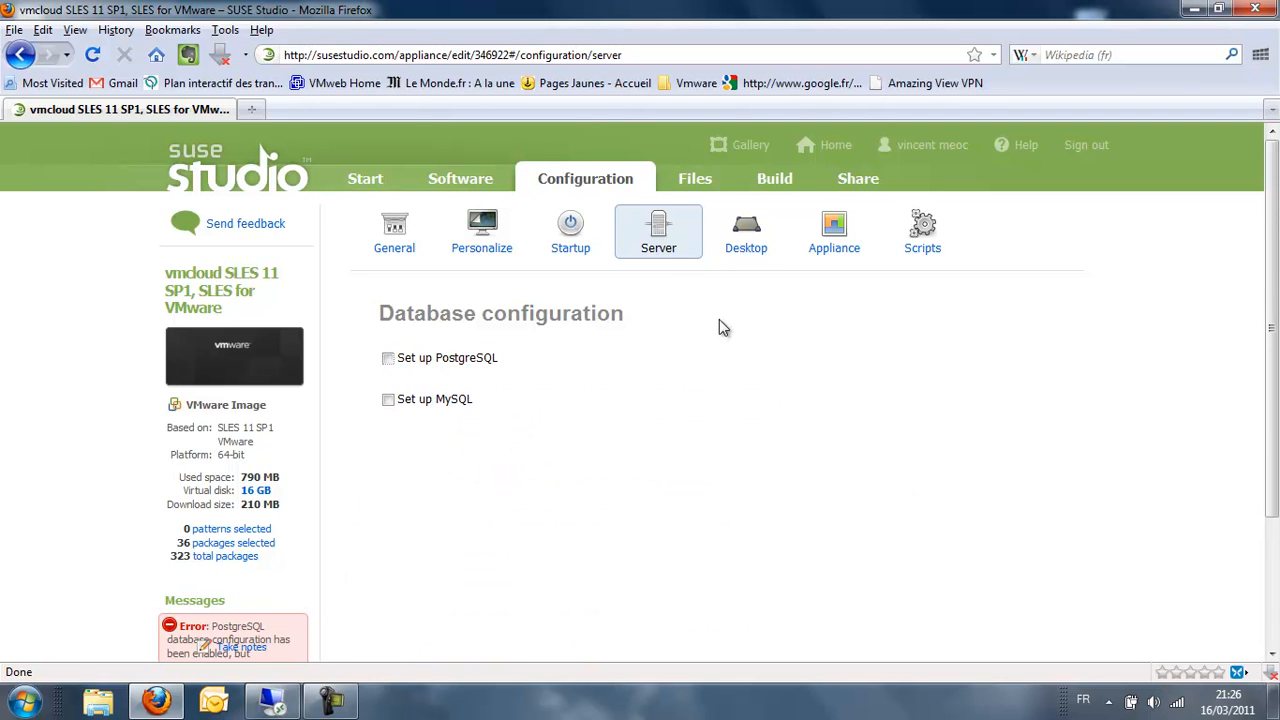
left_click(746, 232)
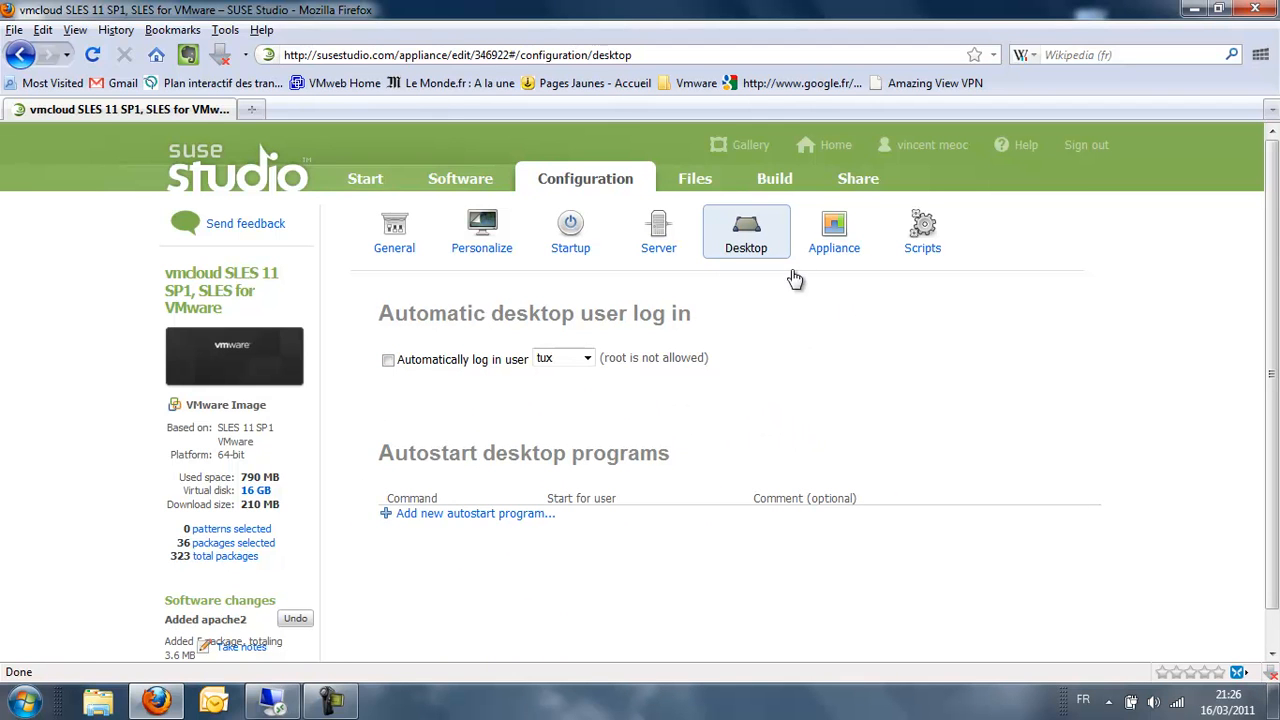
- Give the appliance 2048 MB of memory and a 2 GB disk size
left_click(831, 240)
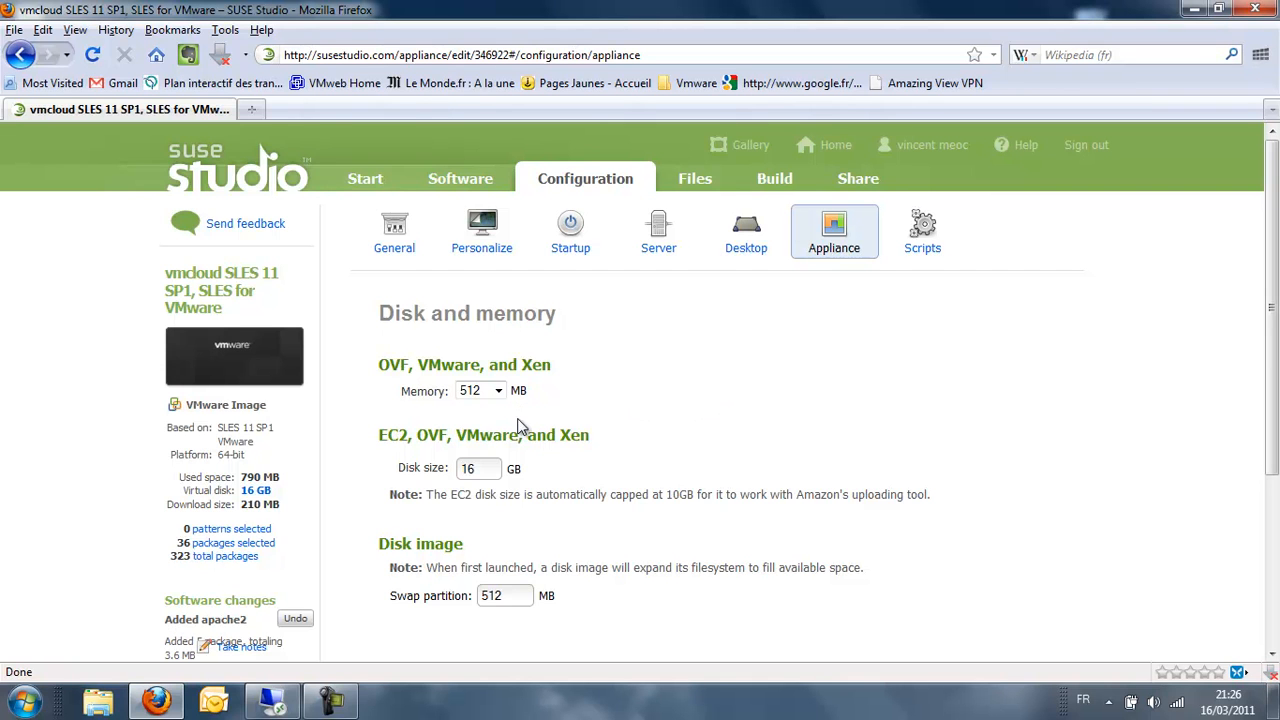
left_click(495, 391)
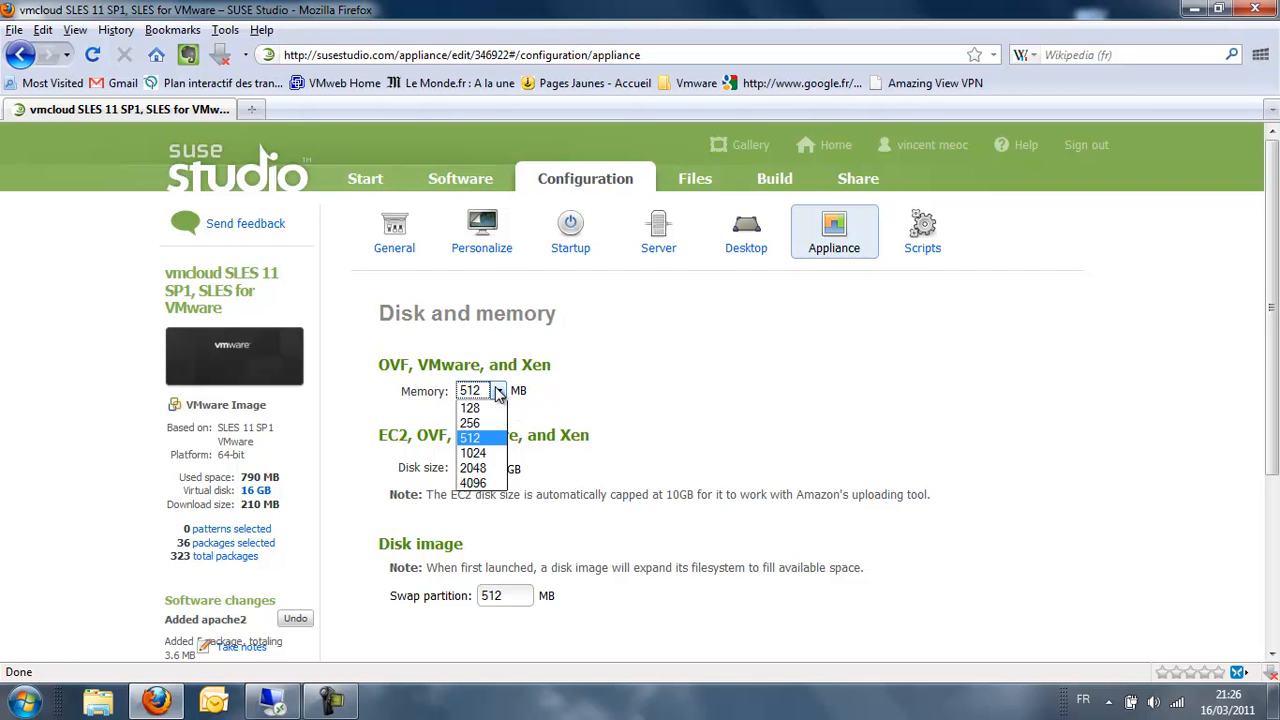
left_click(476, 468)
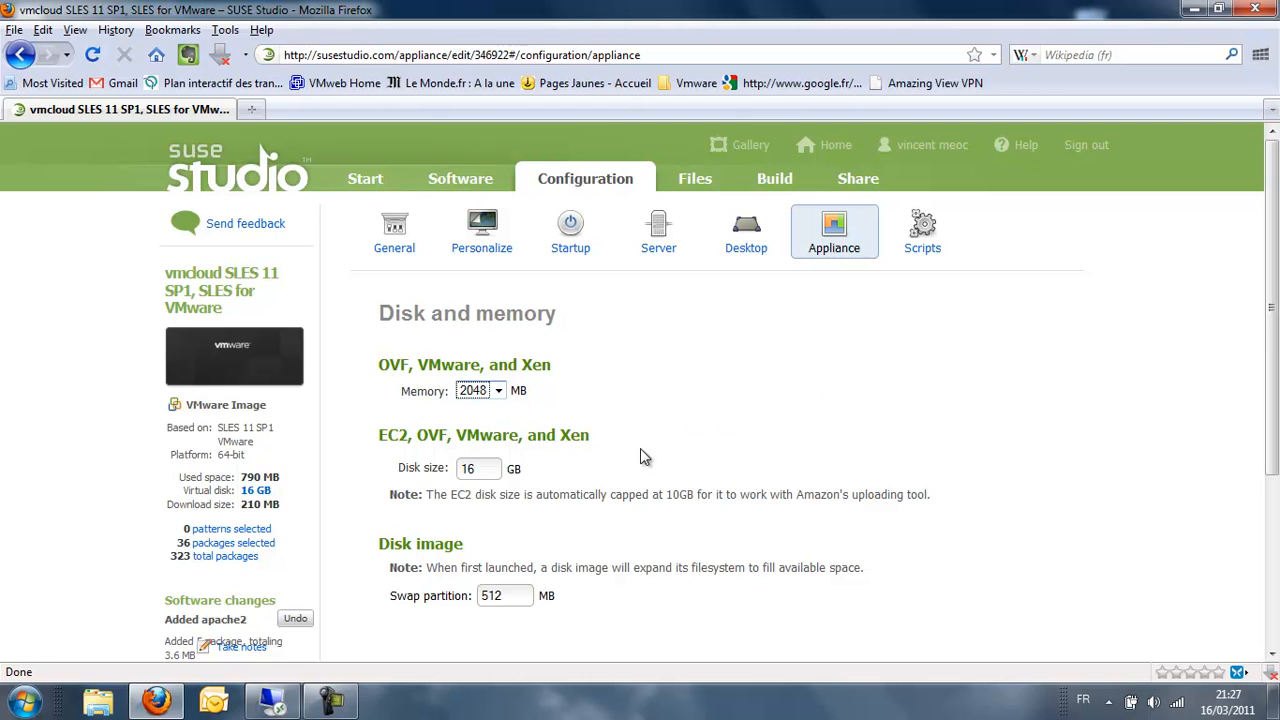
key("Tab")
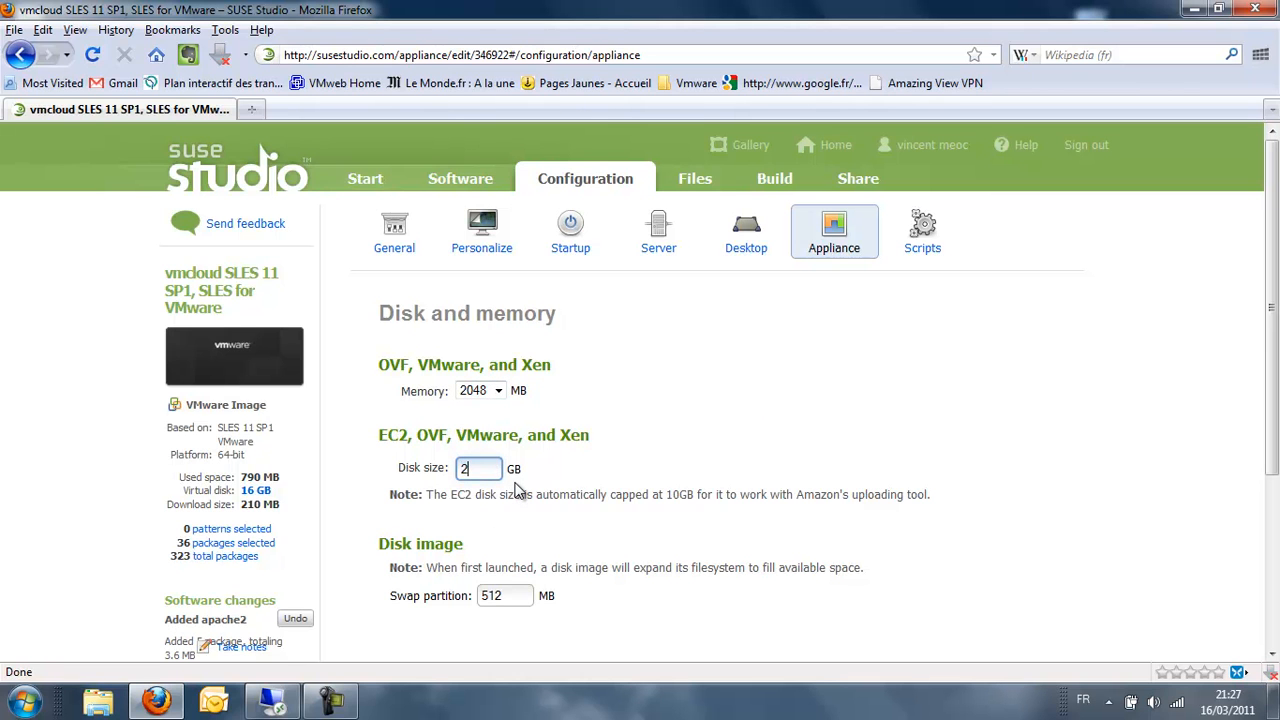
type("2")
left_click(866, 432)
left_click(490, 470)
scroll(748, 520, "down", 1)
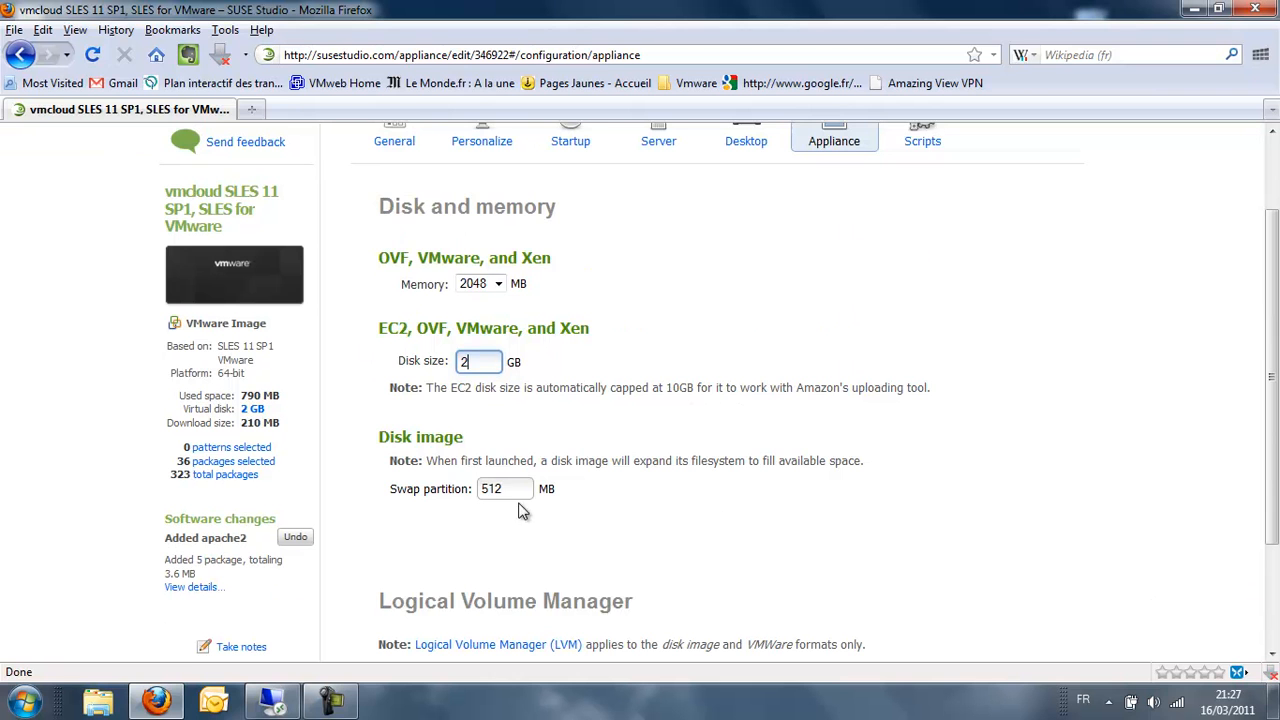
scroll(746, 519, "down", 3)
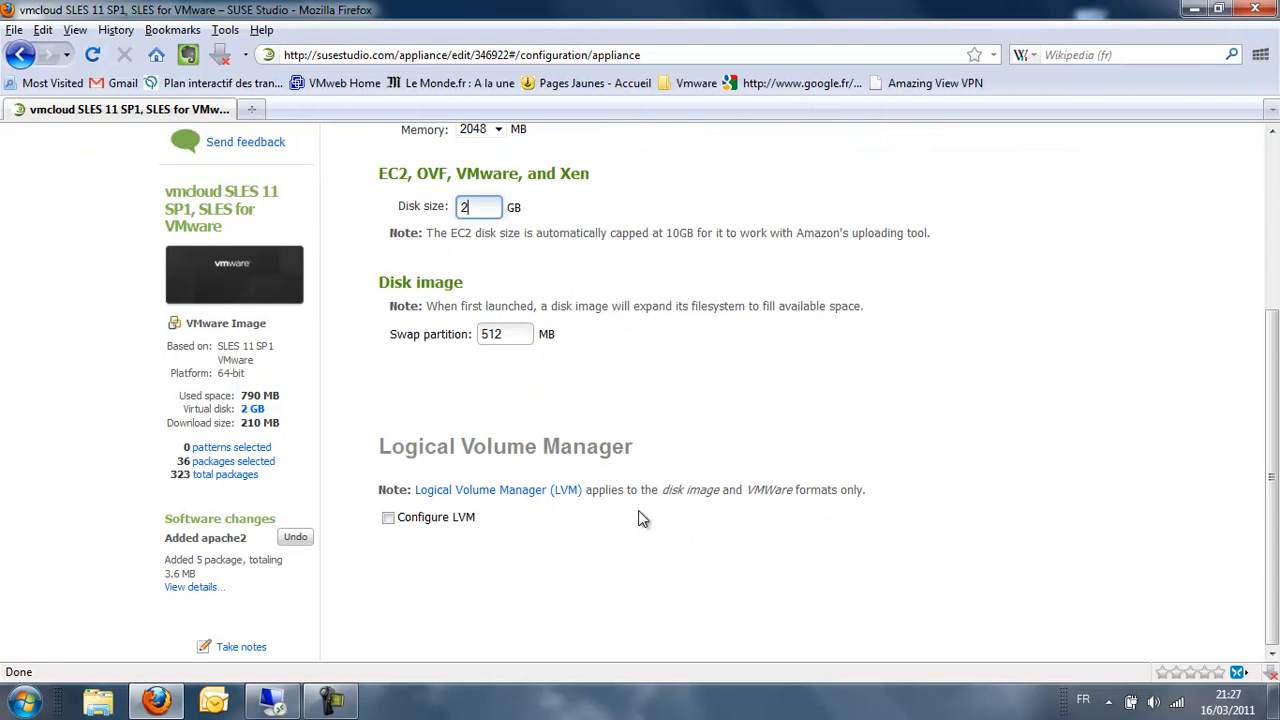
scroll(790, 500, "up", 4)
- Review the custom build scripts, then go to the Overlay files page
left_click(921, 232)
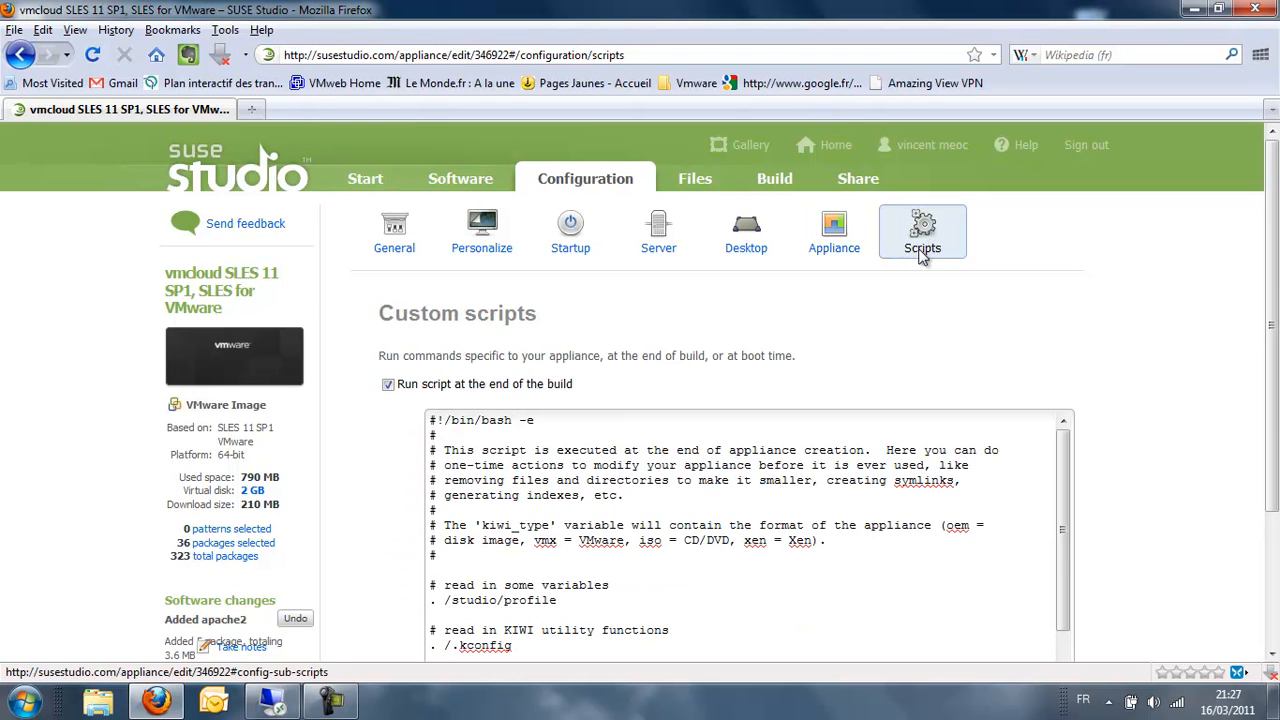
scroll(1105, 345, "down", 5)
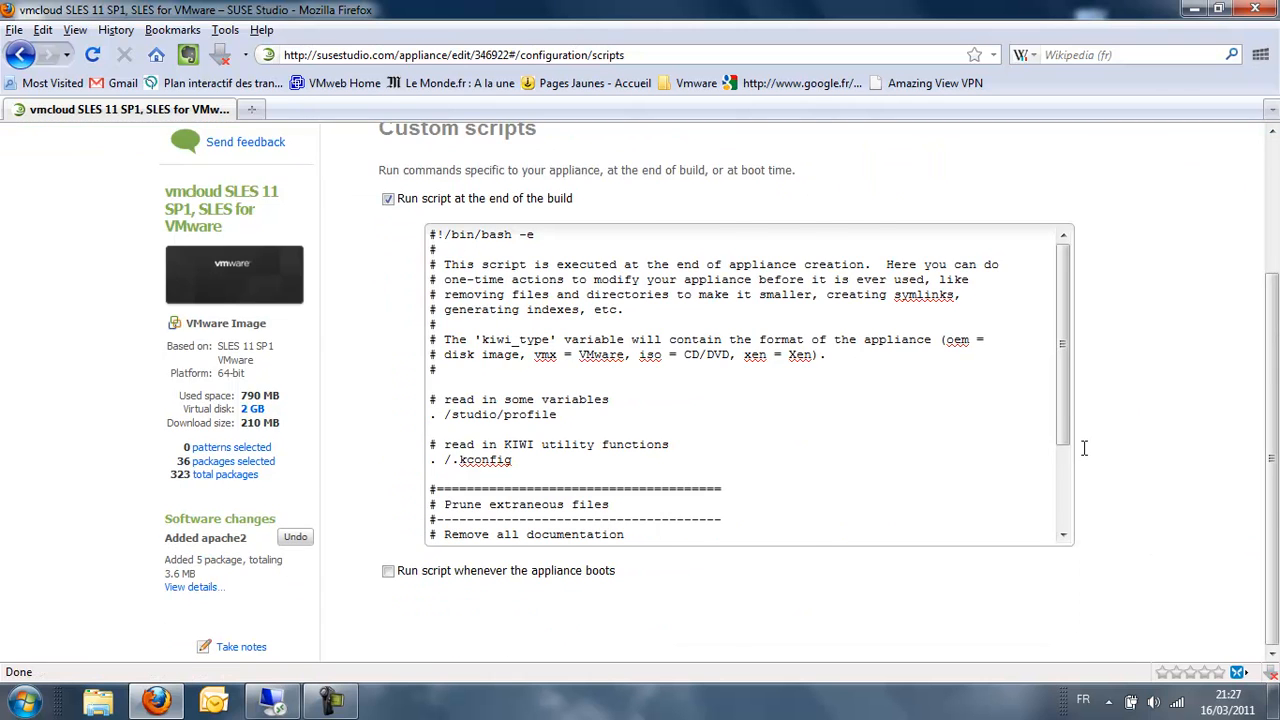
scroll(1100, 440, "up", 5)
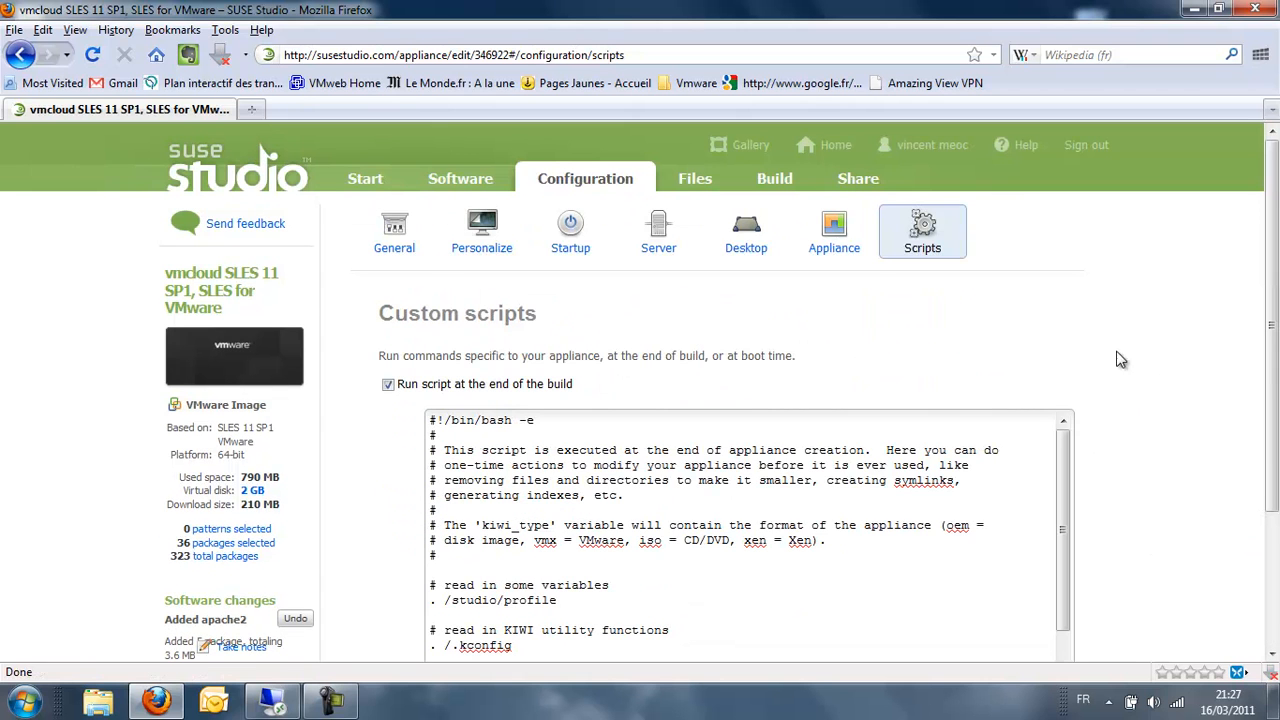
left_click(698, 180)
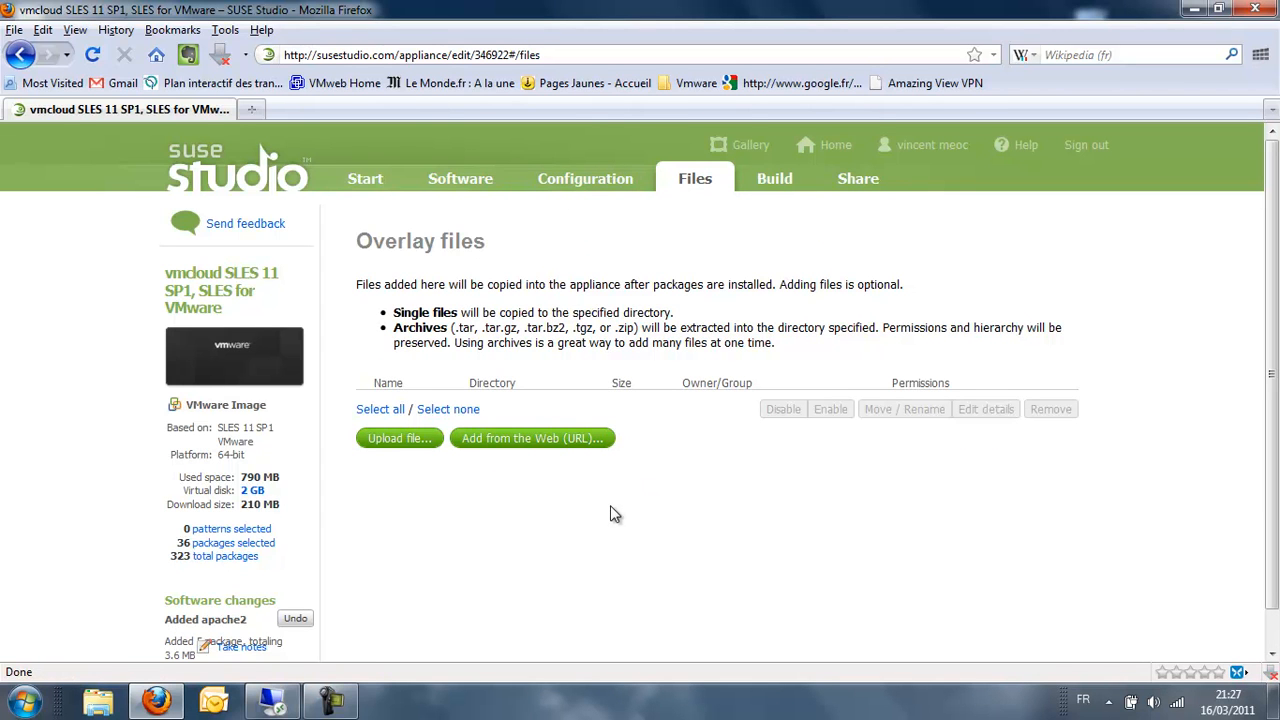
- Build version 0.0.1 with OVF virtual machine (.ovf) as the default format
left_click(776, 180)
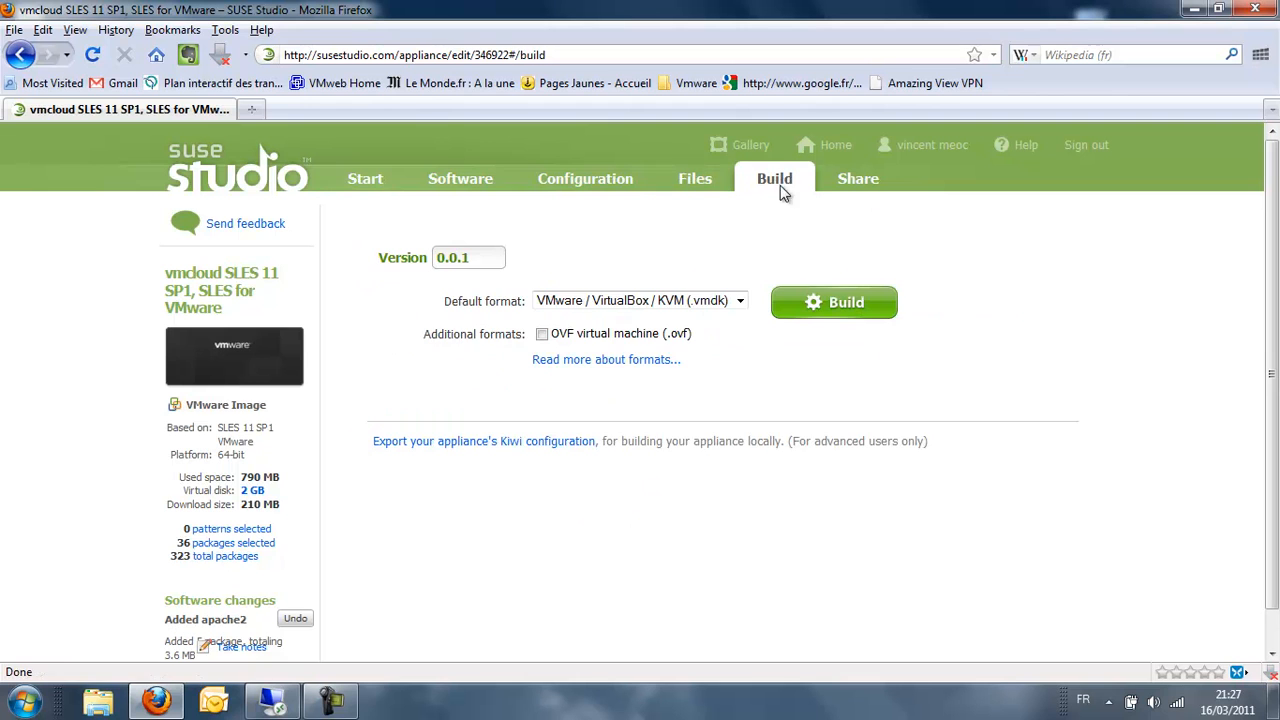
left_click(478, 258)
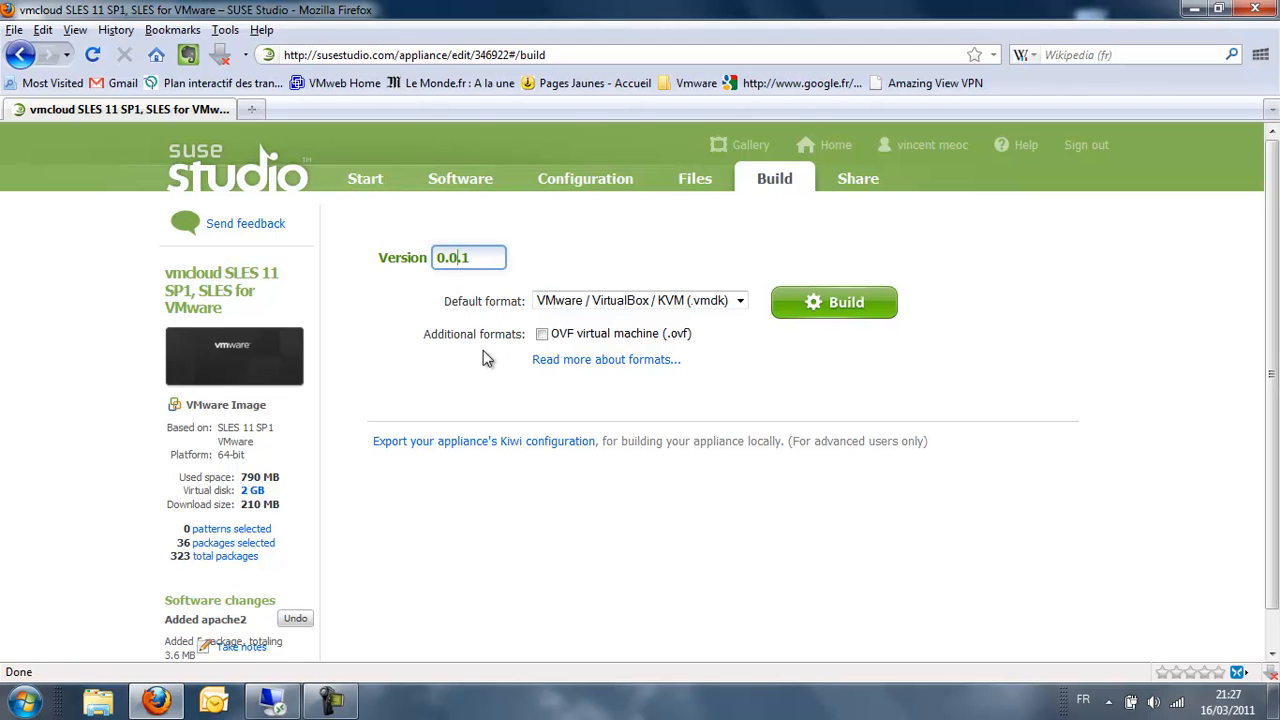
left_click(740, 302)
left_click(740, 302)
left_click(664, 334)
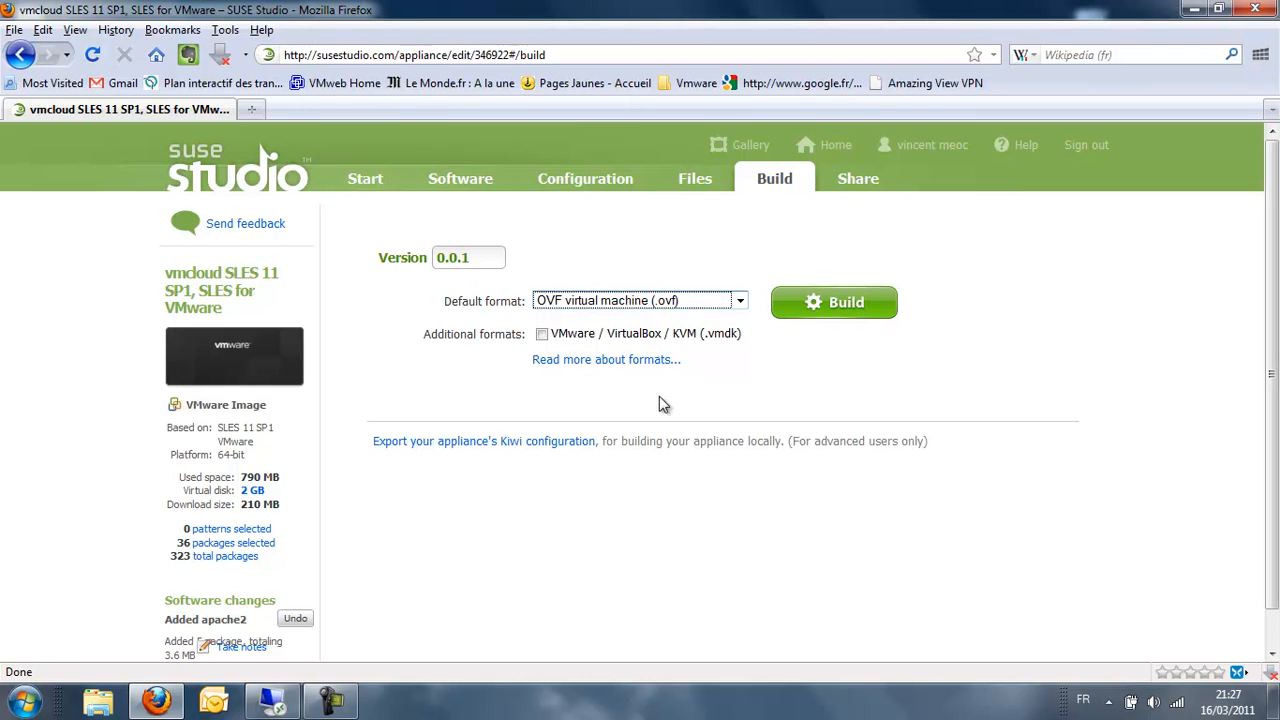
left_click(817, 306)
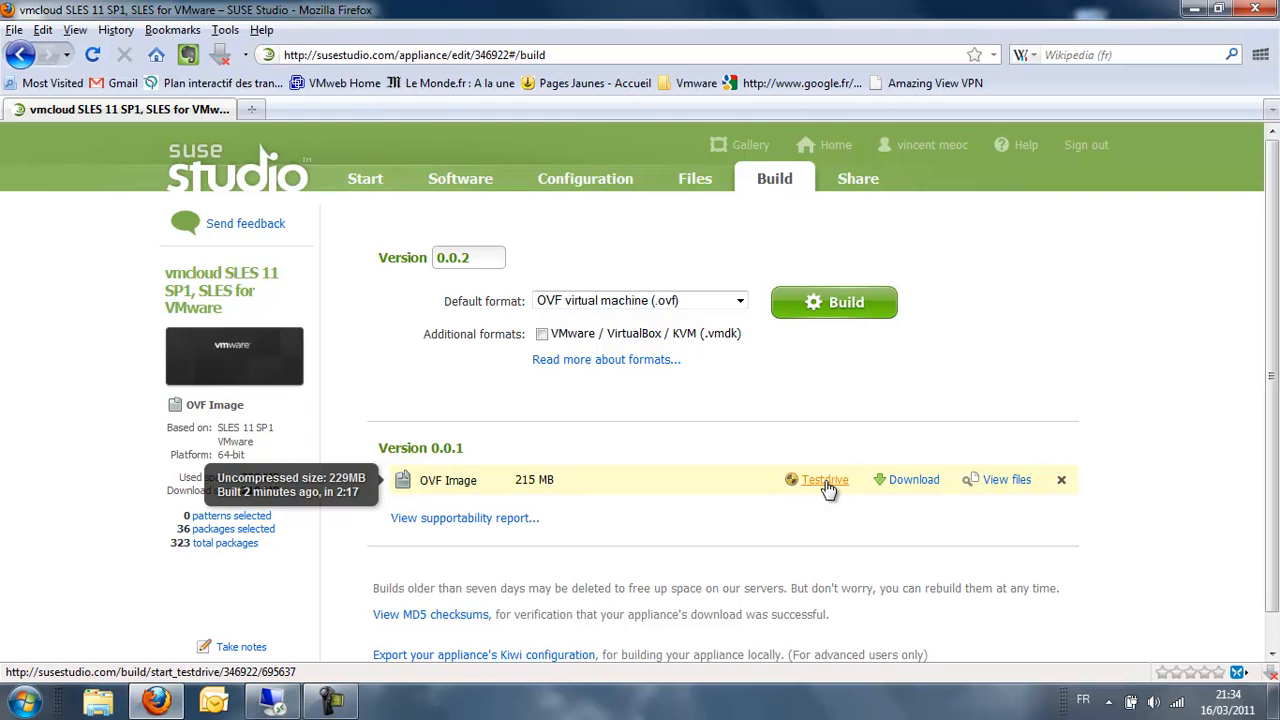
- Save the 0.0.1 OVF image archive from SUSE Studio to disk
left_click(905, 480)
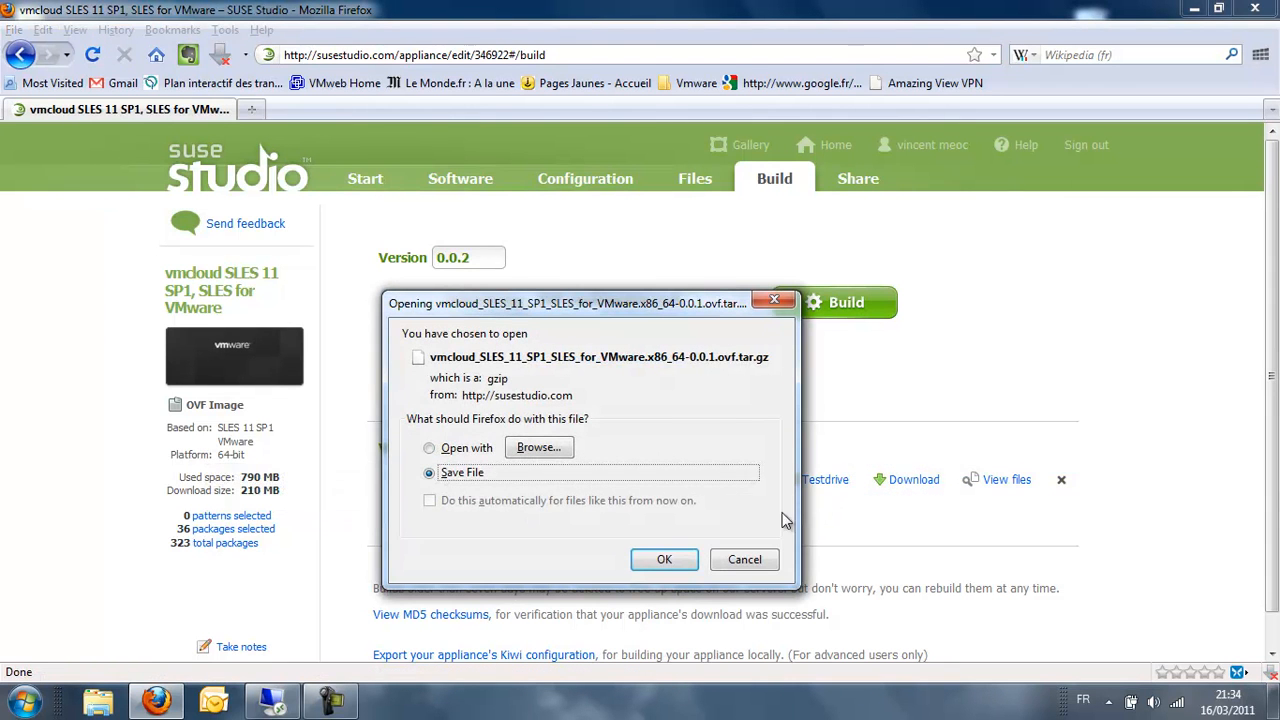
left_click(677, 565)
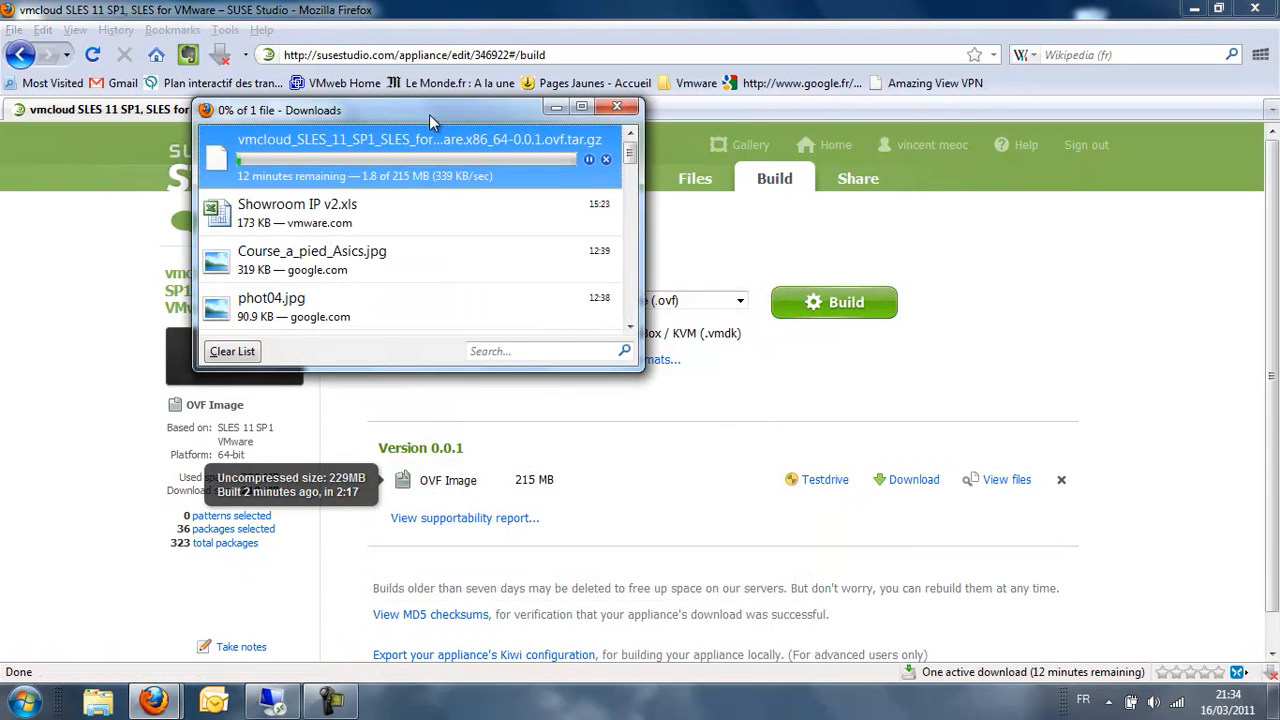
left_click_drag(428, 114, 406, 101)
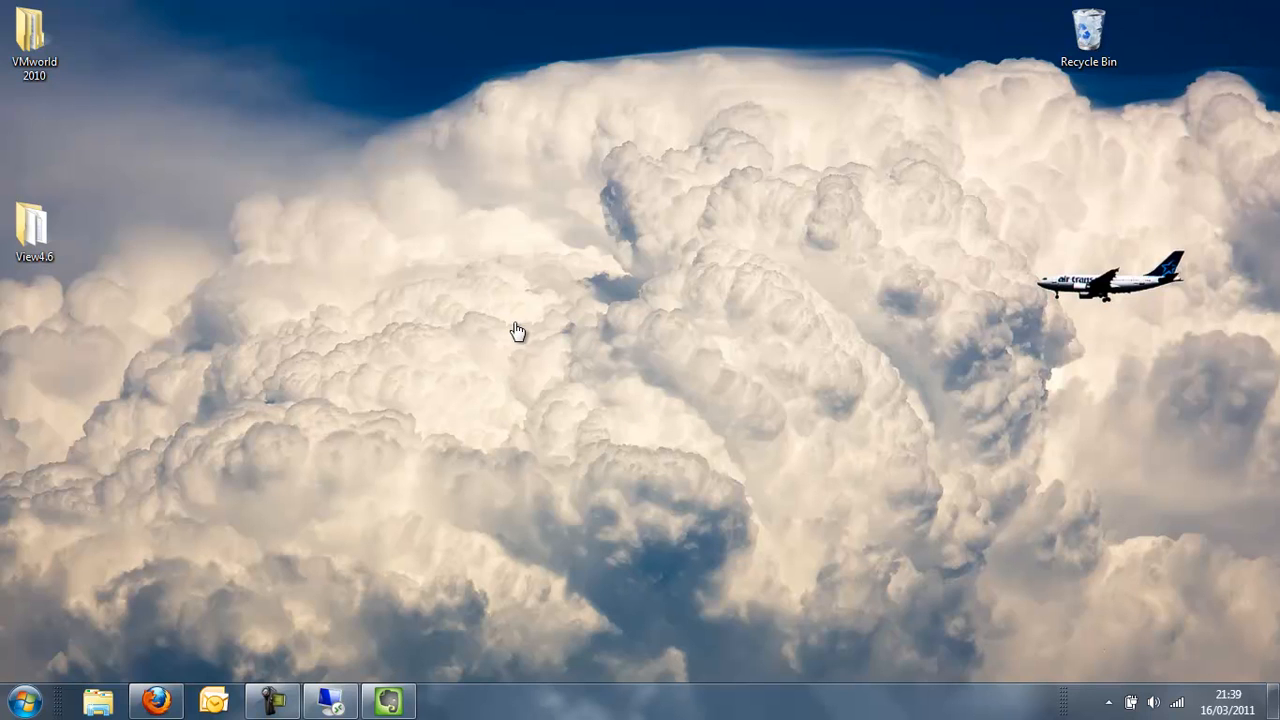
- In vSphere Client, start Deploy OVF Template and accept the FTP-hosted template URL as source
left_click(330, 702)
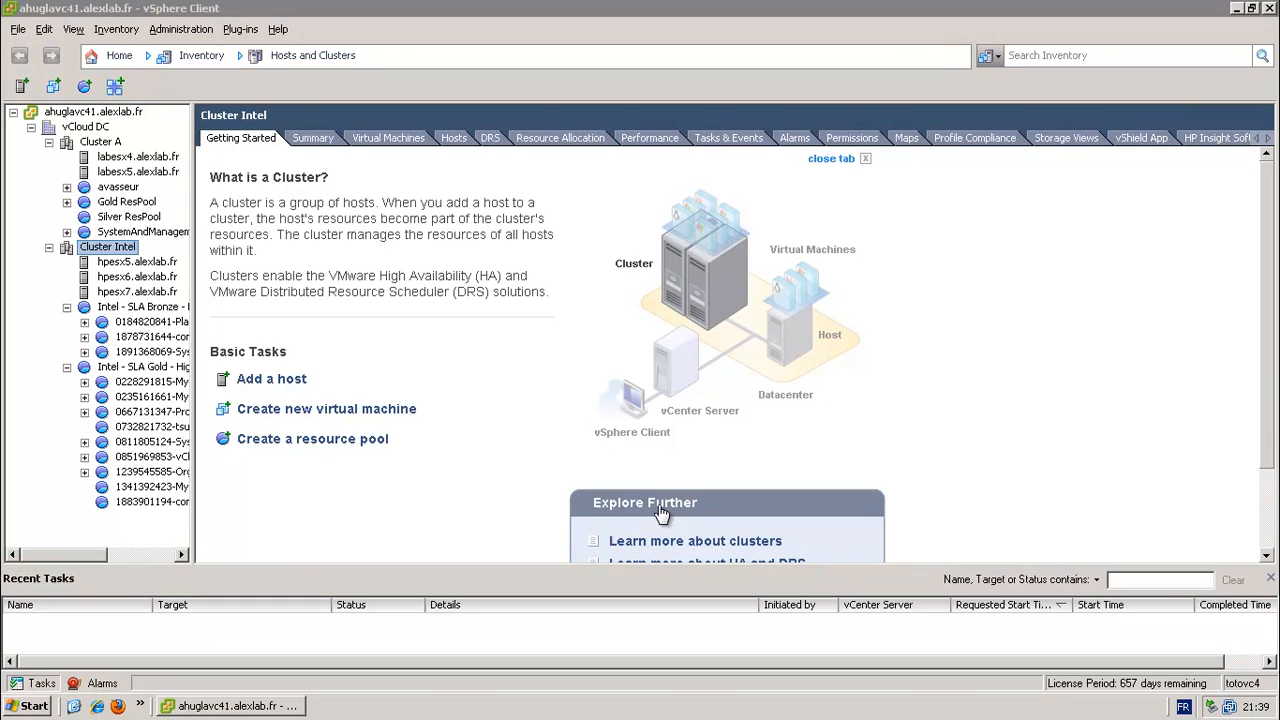
key("alt+f")
key("Down")
key("Down")
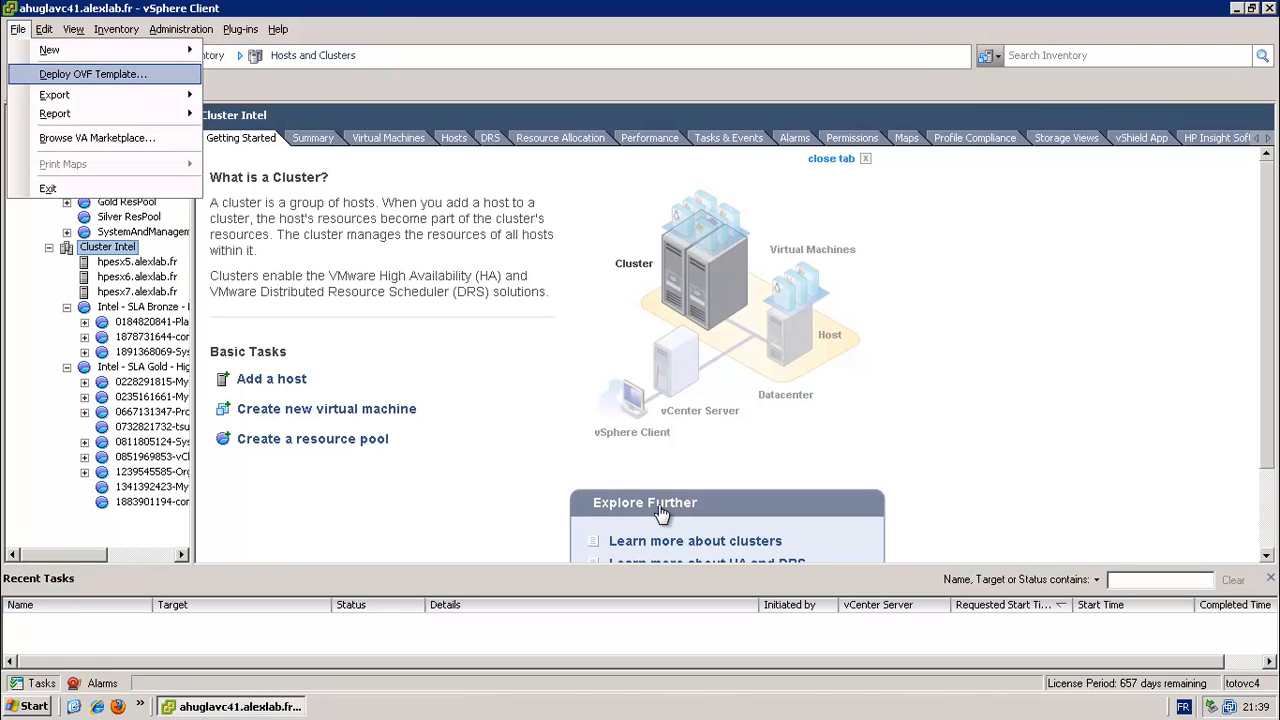
key("Return")
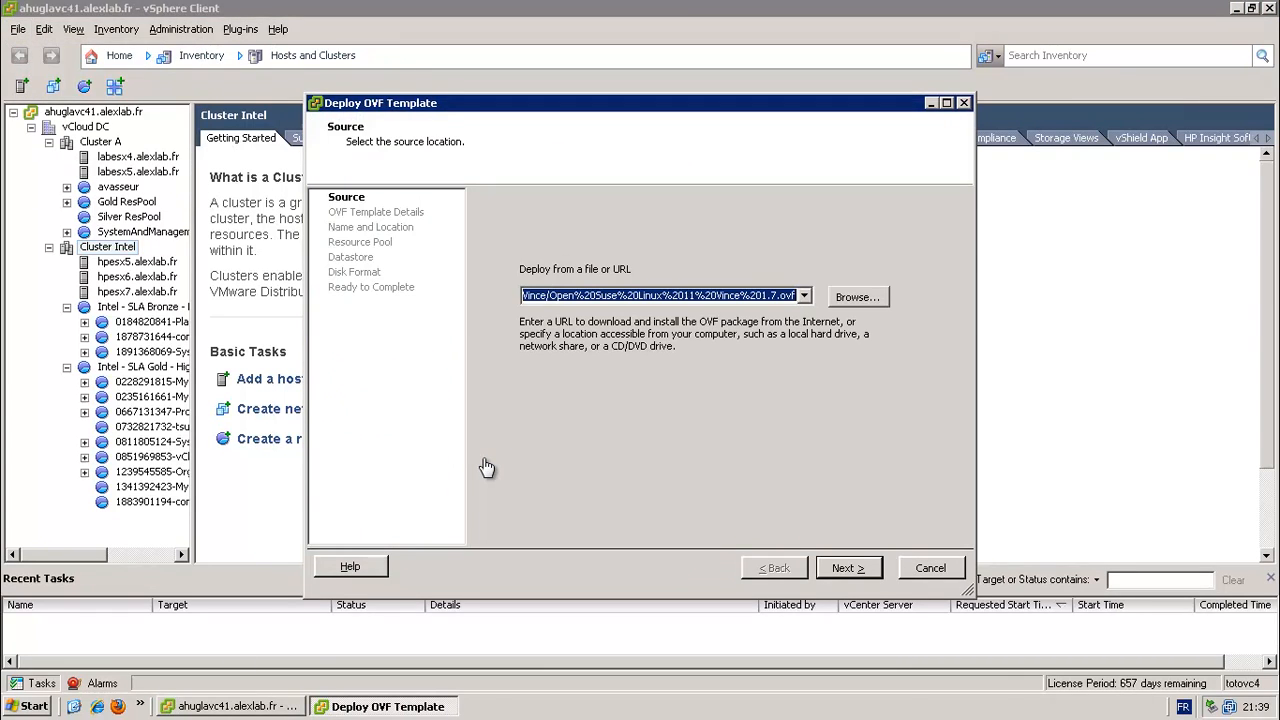
key("End")
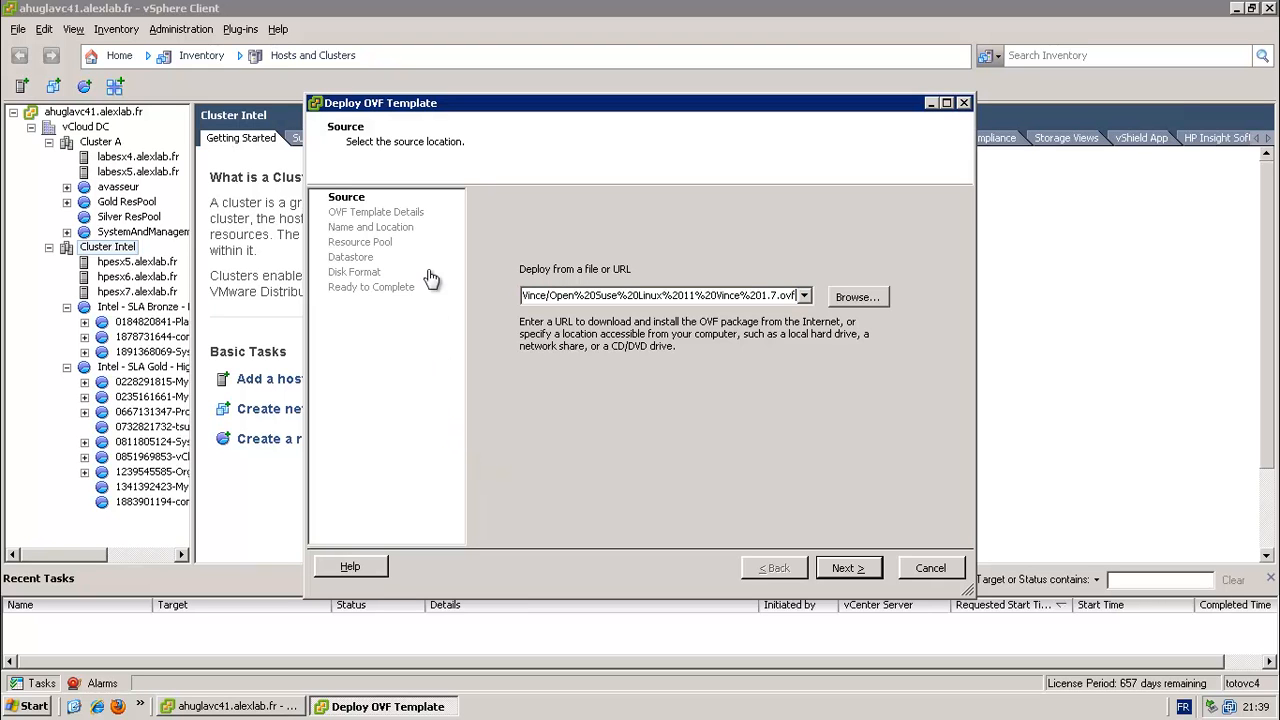
key("Home")
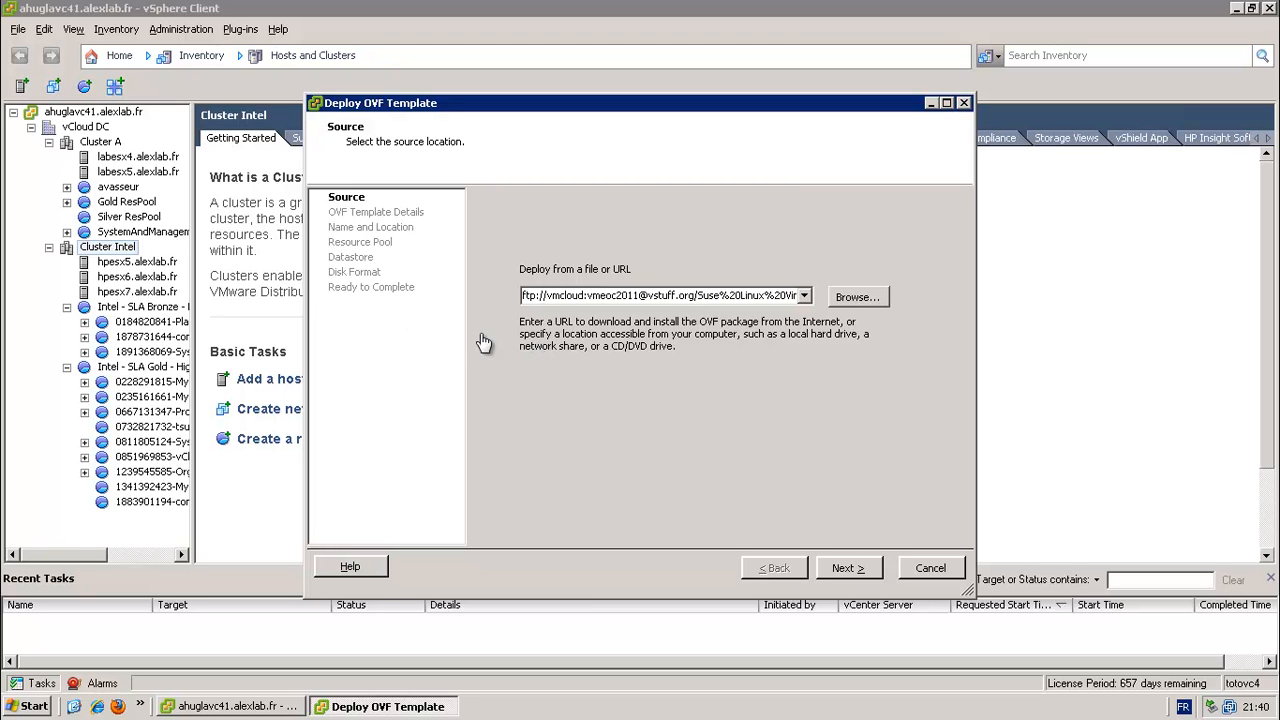
key("Return")
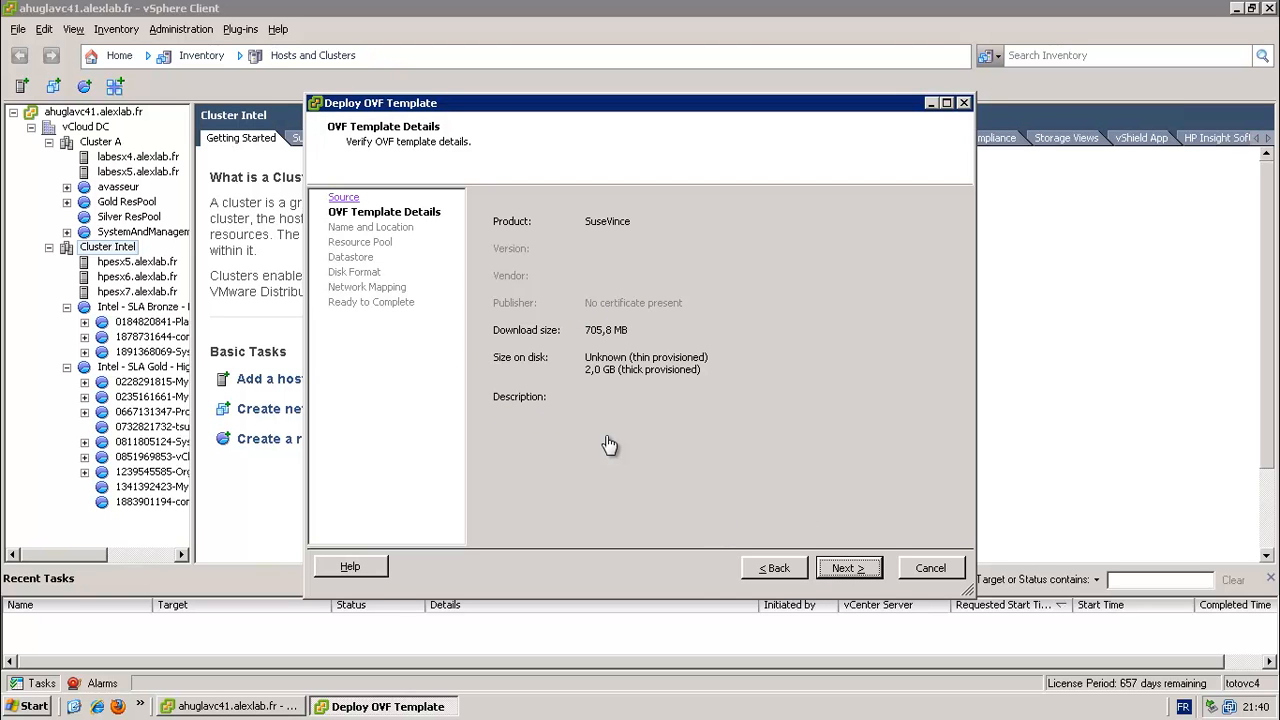
- Name the VM SuseVince in Discovered virtual machine, on resource pool Cluster Intel
key("Return")
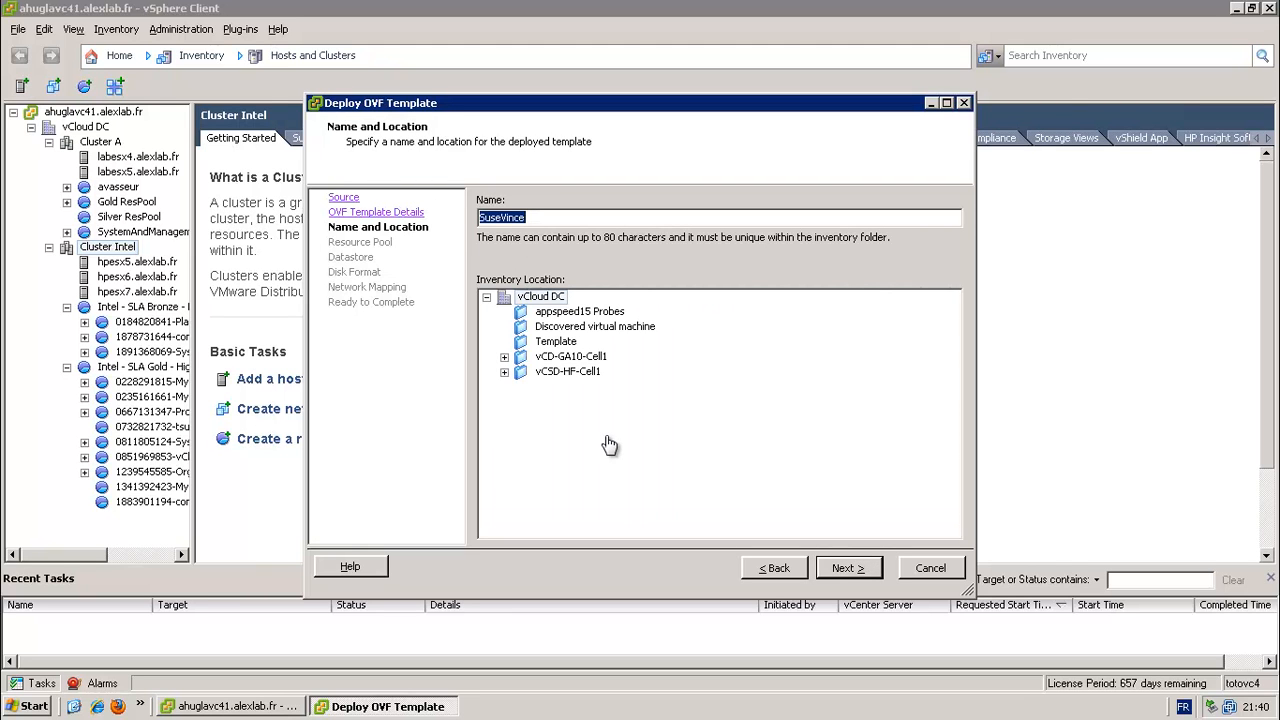
key("End")
left_click(595, 326)
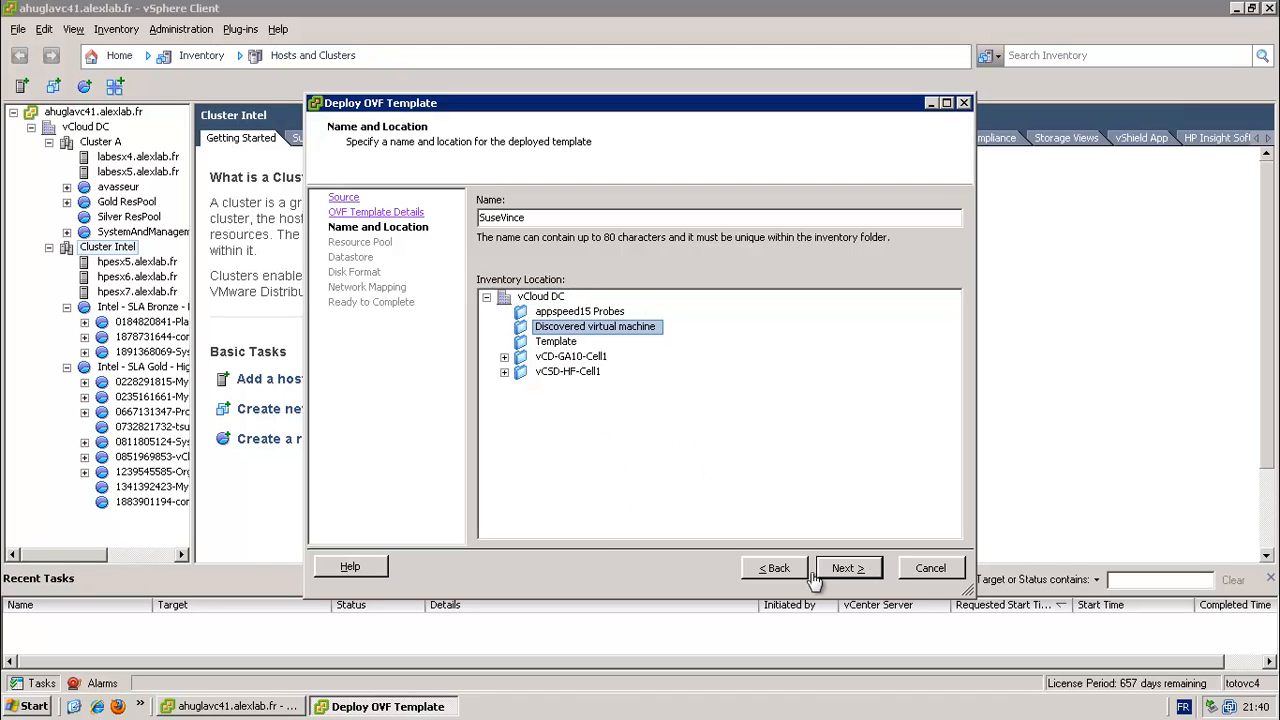
left_click(845, 568)
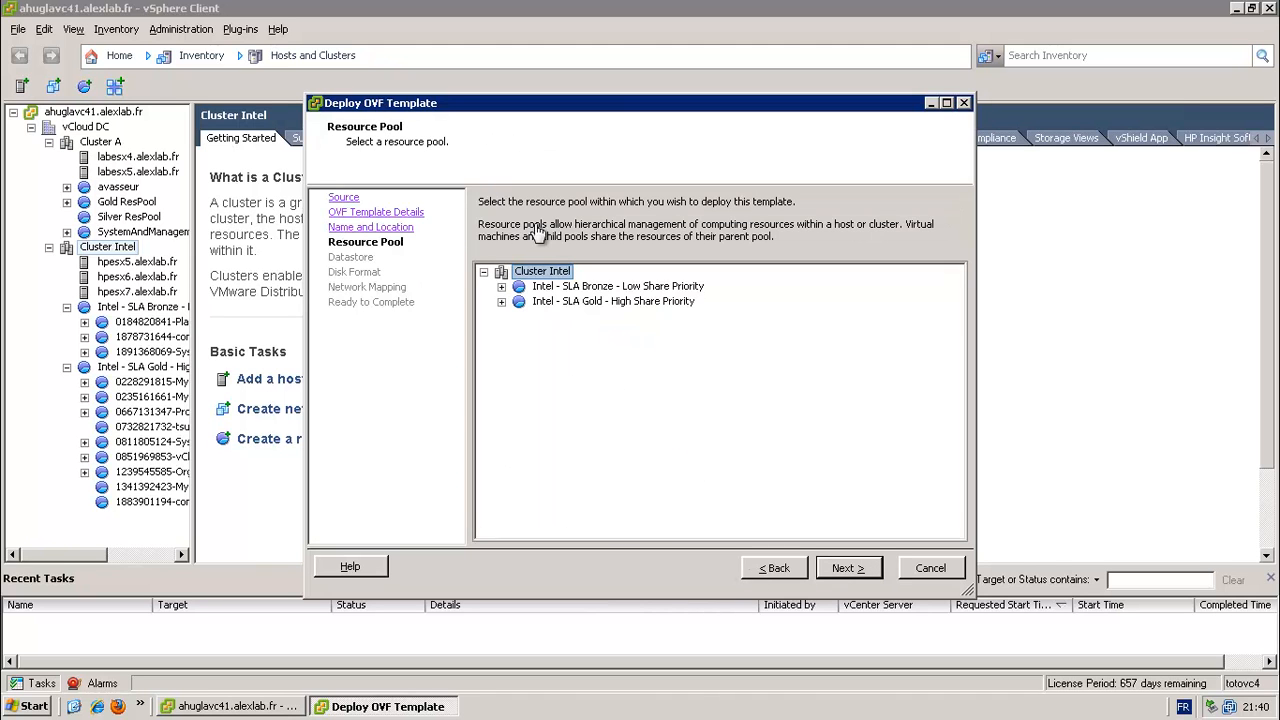
left_click(848, 567)
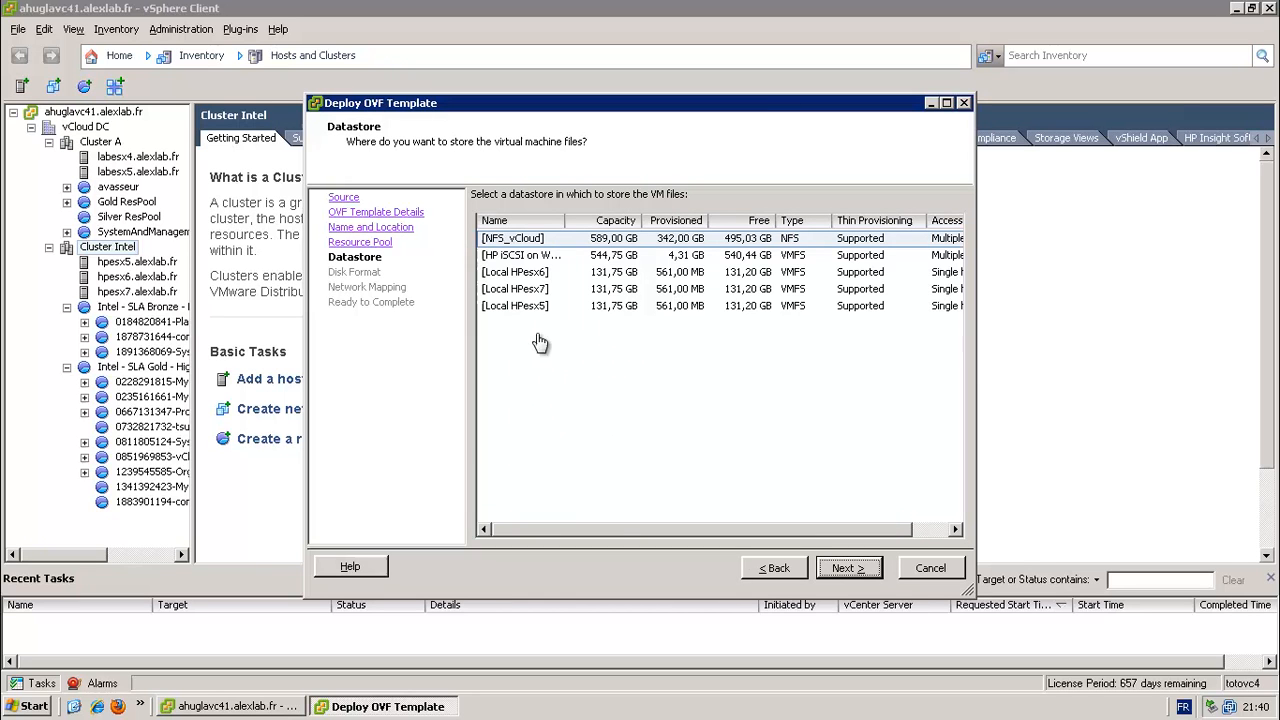
- Store it thin-provisioned on NFS_vCloud, keep the network mapping, and start deployment
left_click(530, 255)
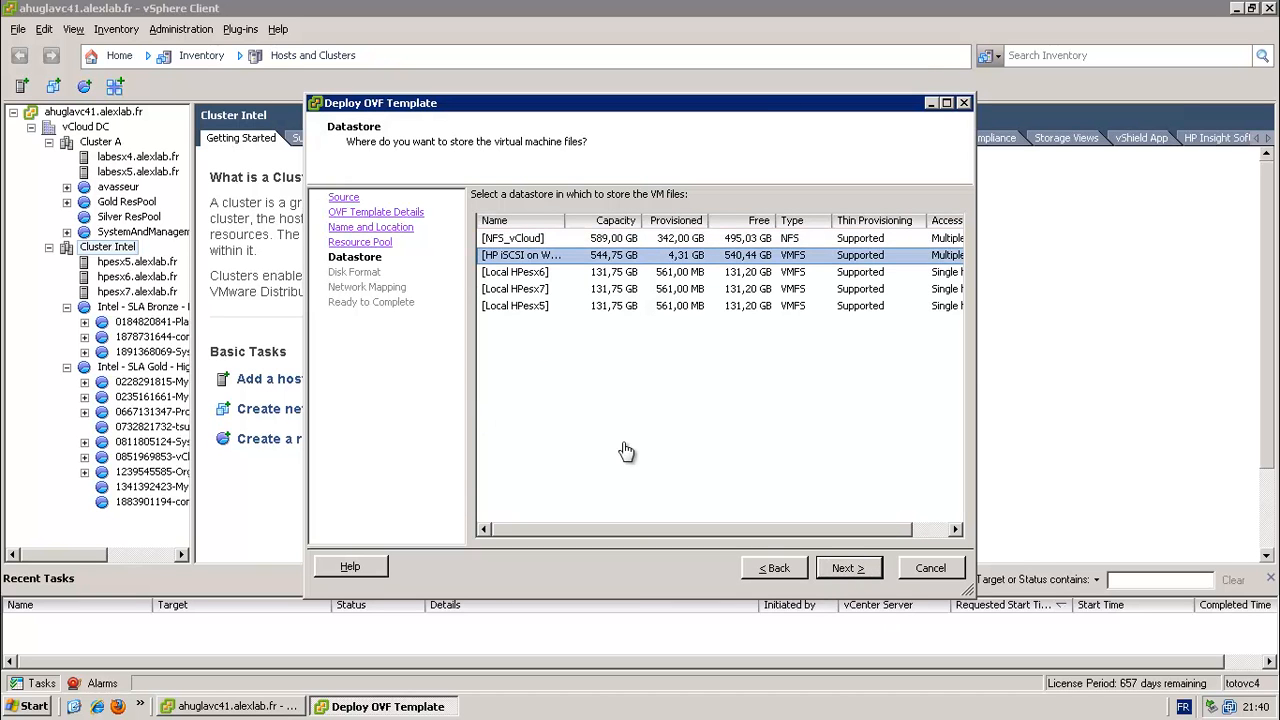
left_click(533, 240)
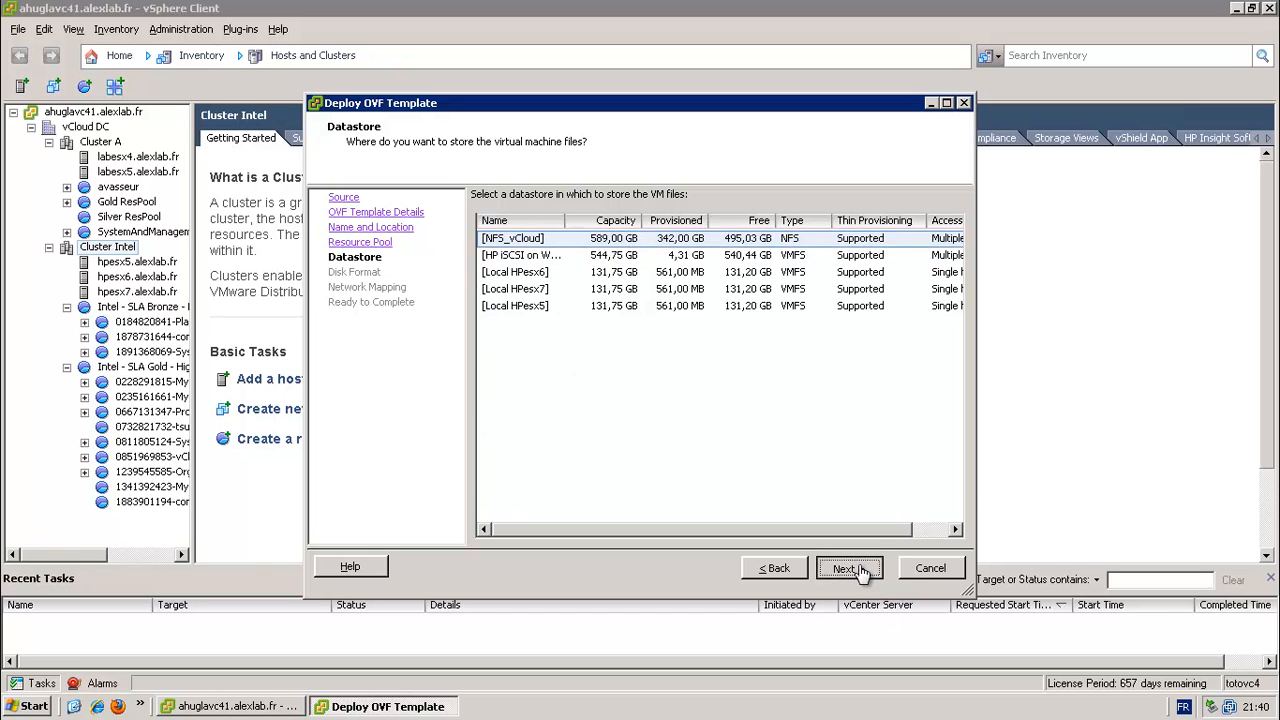
left_click(864, 571)
left_click(540, 292)
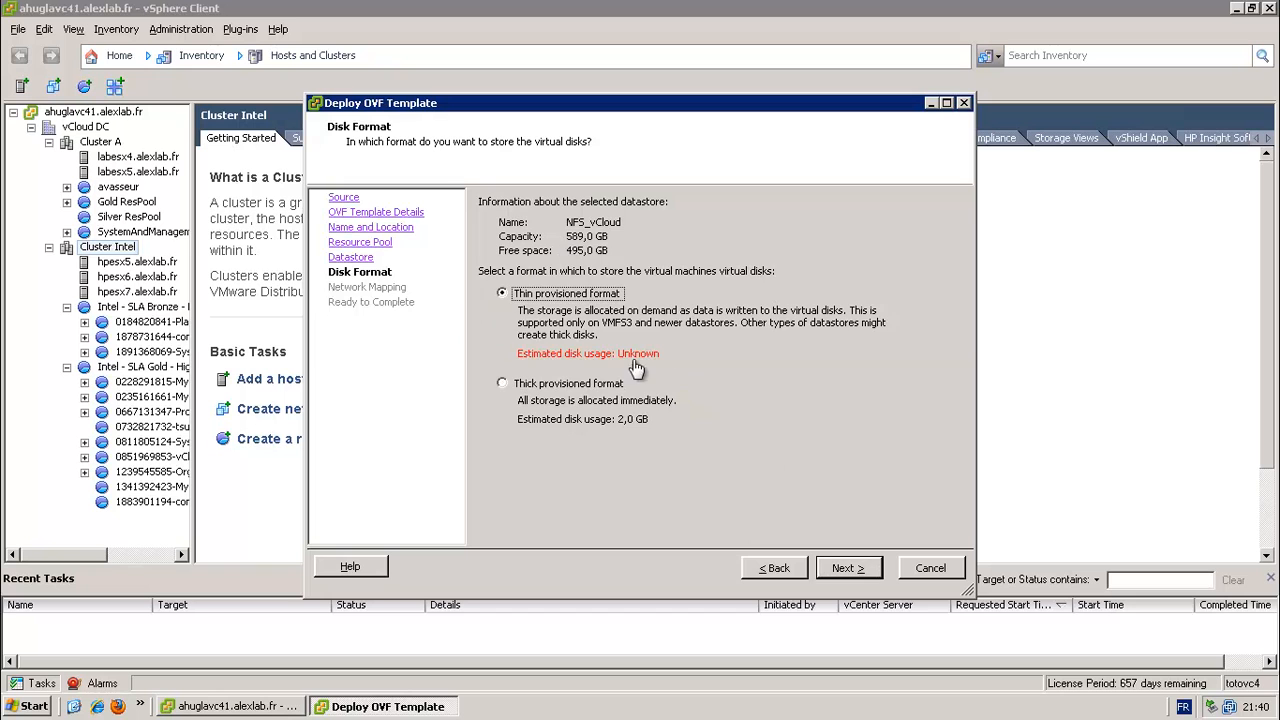
left_click(848, 568)
left_click(848, 568)
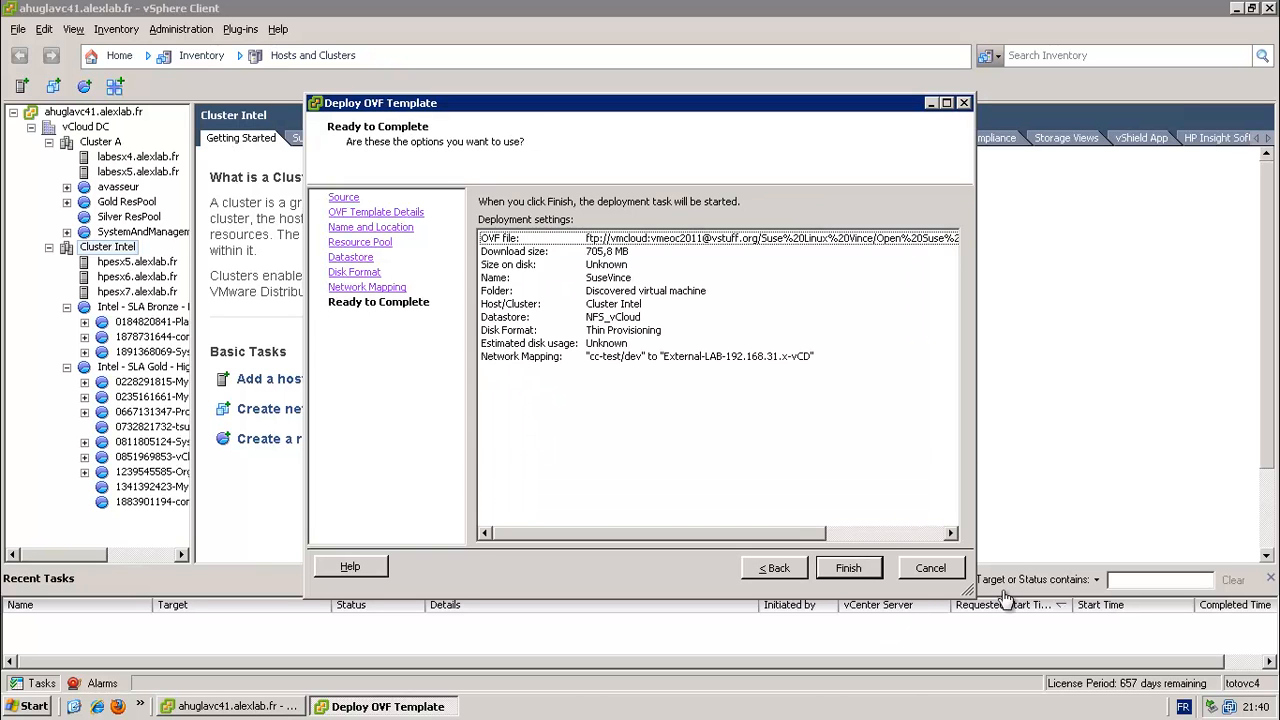
left_click(850, 568)
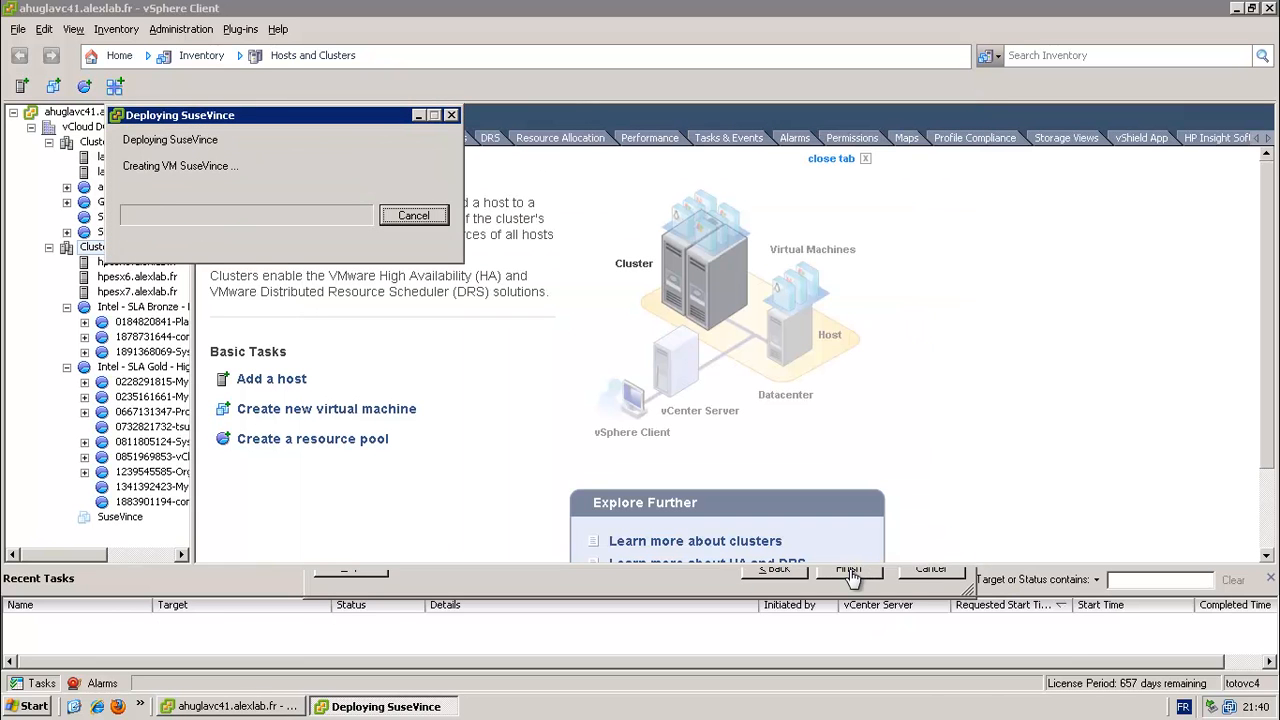